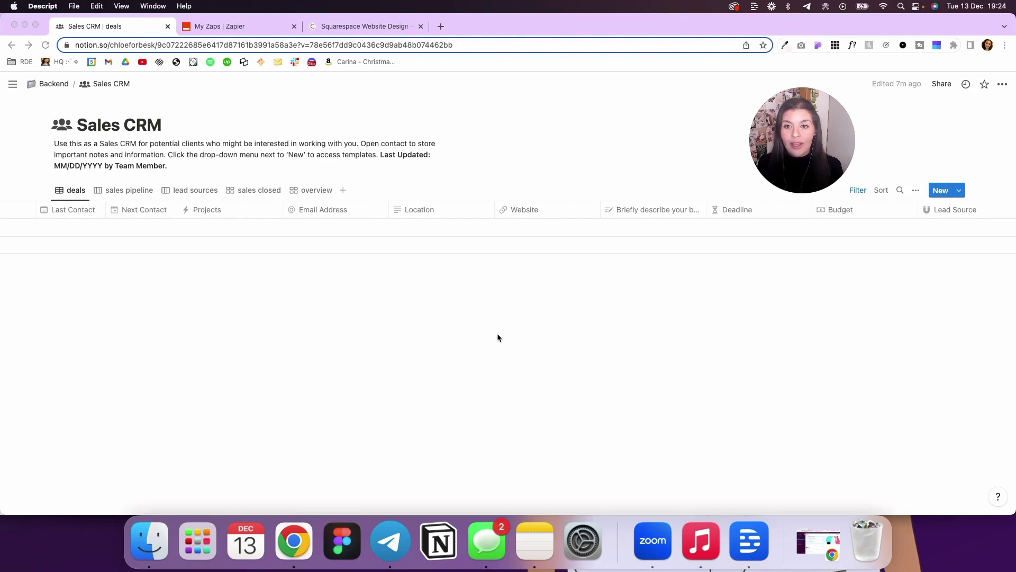
- Review the columns of the deals table in the Sales CRM database
{"action": "scroll", "coordinate": [600, 249], "scroll_direction": "right", "scroll_amount": 5}
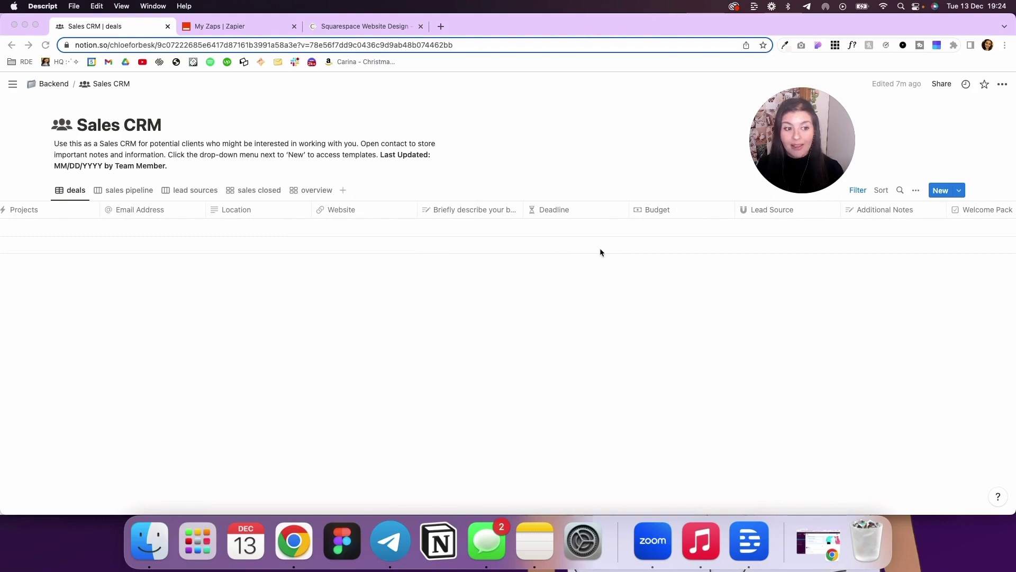
{"action": "scroll", "coordinate": [600, 251], "scroll_direction": "right", "scroll_amount": 5}
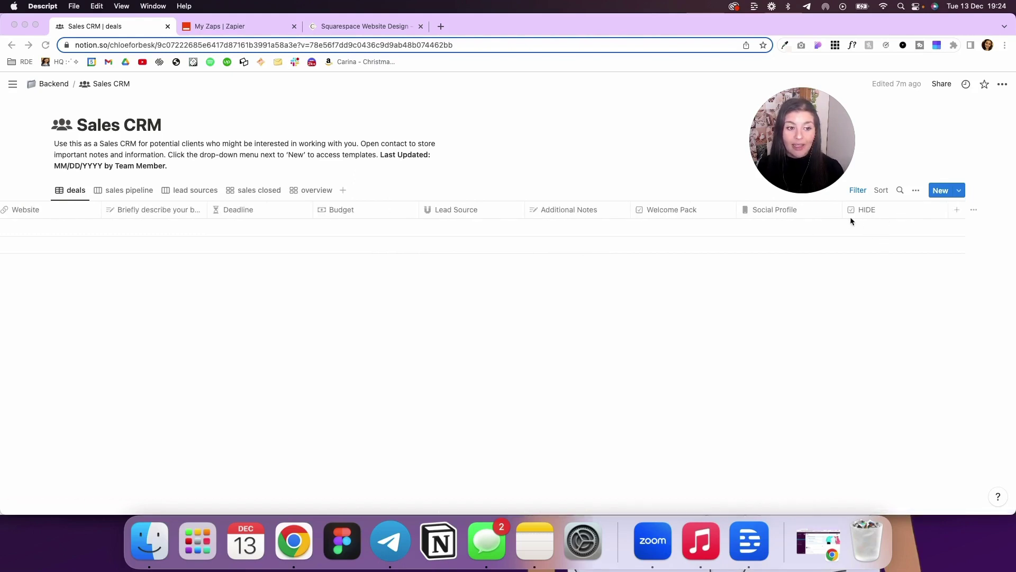
{"action": "scroll", "coordinate": [710, 215], "scroll_direction": "left", "scroll_amount": 10}
{"action": "scroll", "coordinate": [710, 214], "scroll_direction": "left", "scroll_amount": 3}
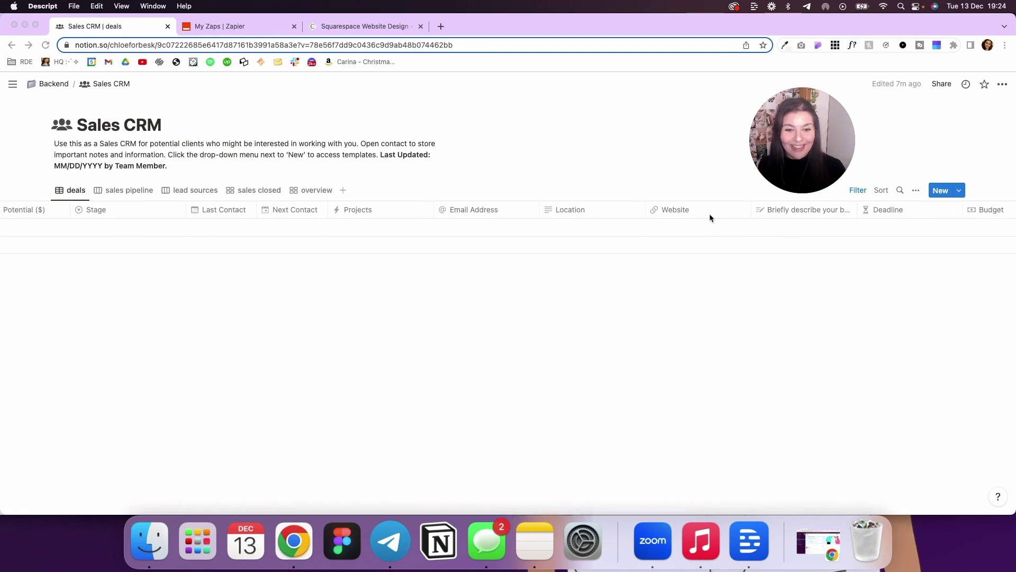
{"action": "scroll", "coordinate": [710, 216], "scroll_direction": "left", "scroll_amount": 2}
{"action": "scroll", "coordinate": [709, 214], "scroll_direction": "right", "scroll_amount": 10}
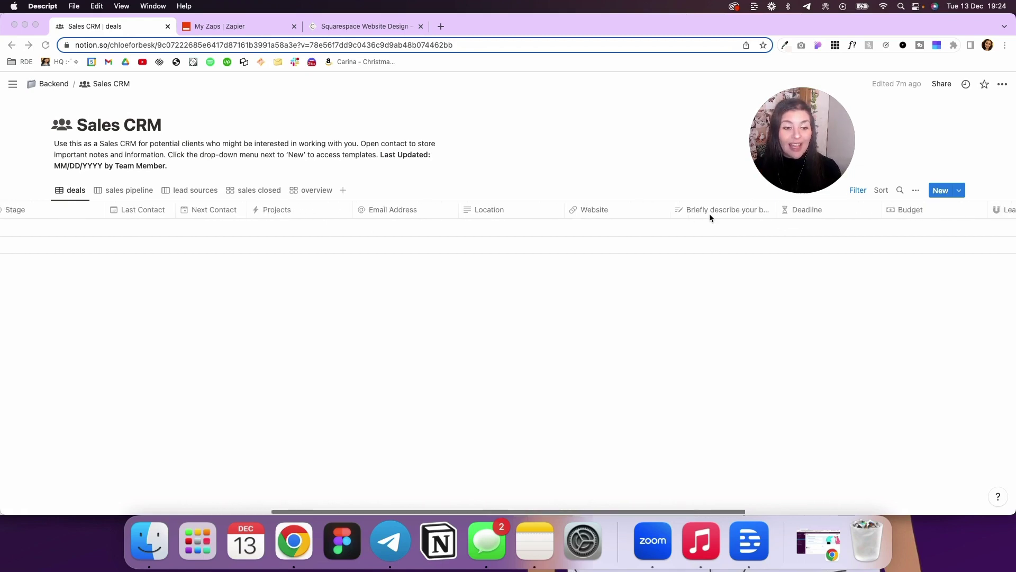
- Compare the website's Project Inquiry Form fields with the Sales CRM columns and view the property types available for a new column
{"action": "left_click", "coordinate": [367, 27]}
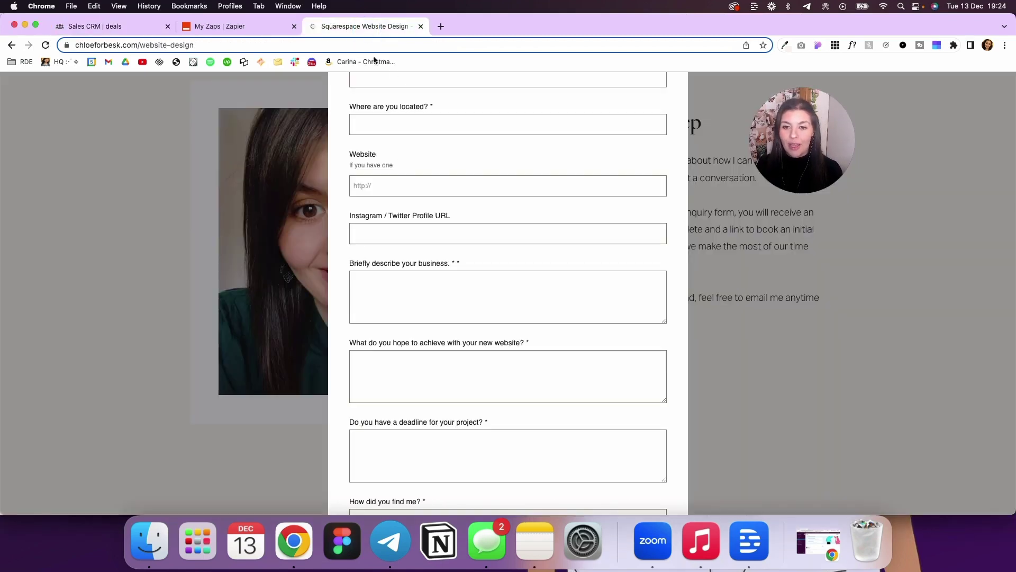
{"action": "scroll", "coordinate": [408, 186], "scroll_direction": "up", "scroll_amount": 5}
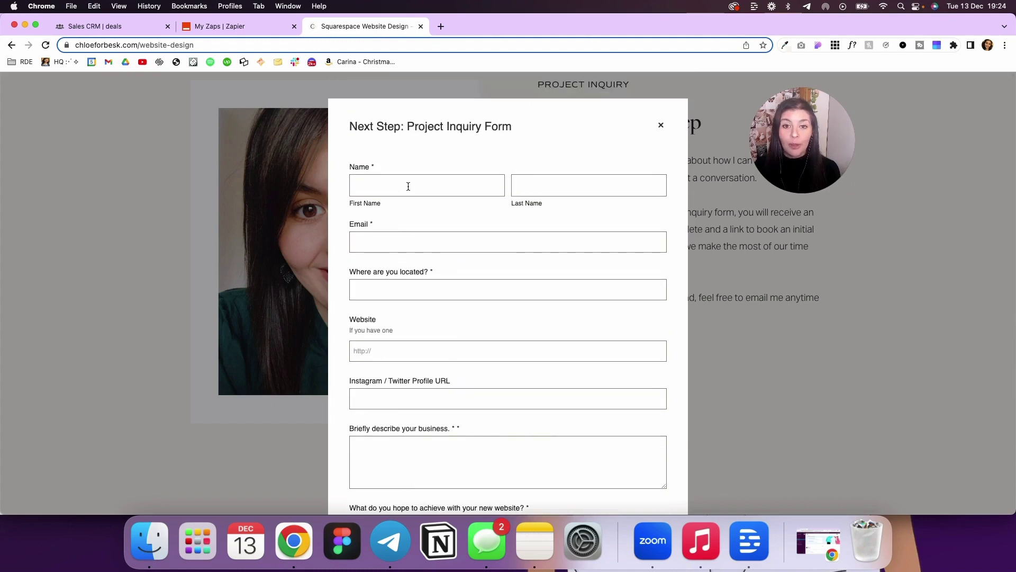
{"action": "scroll", "coordinate": [405, 379], "scroll_direction": "down", "scroll_amount": 5}
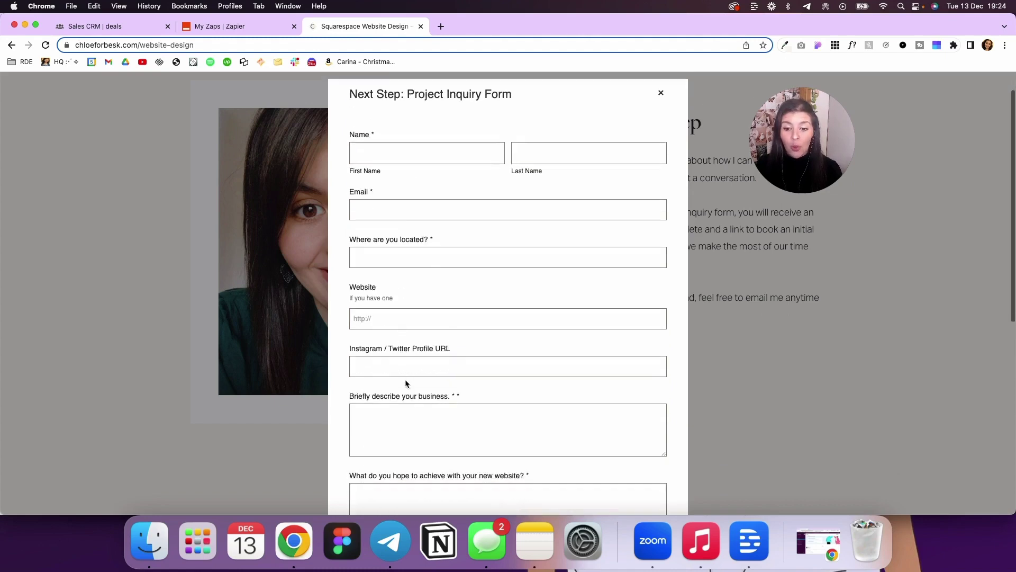
{"action": "left_click", "coordinate": [104, 27]}
{"action": "scroll", "coordinate": [331, 235], "scroll_direction": "right", "scroll_amount": 10}
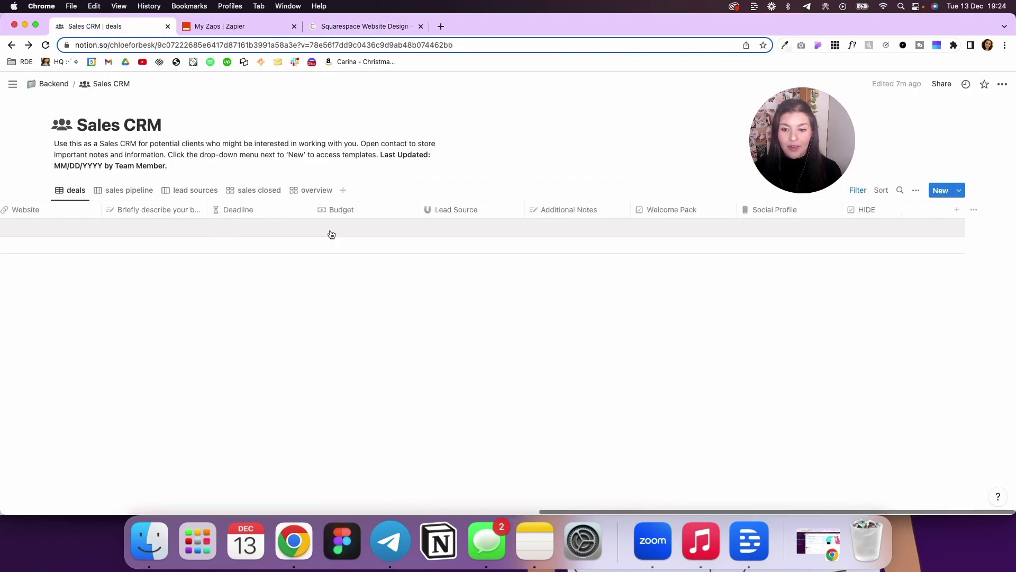
{"action": "left_click", "coordinate": [955, 210]}
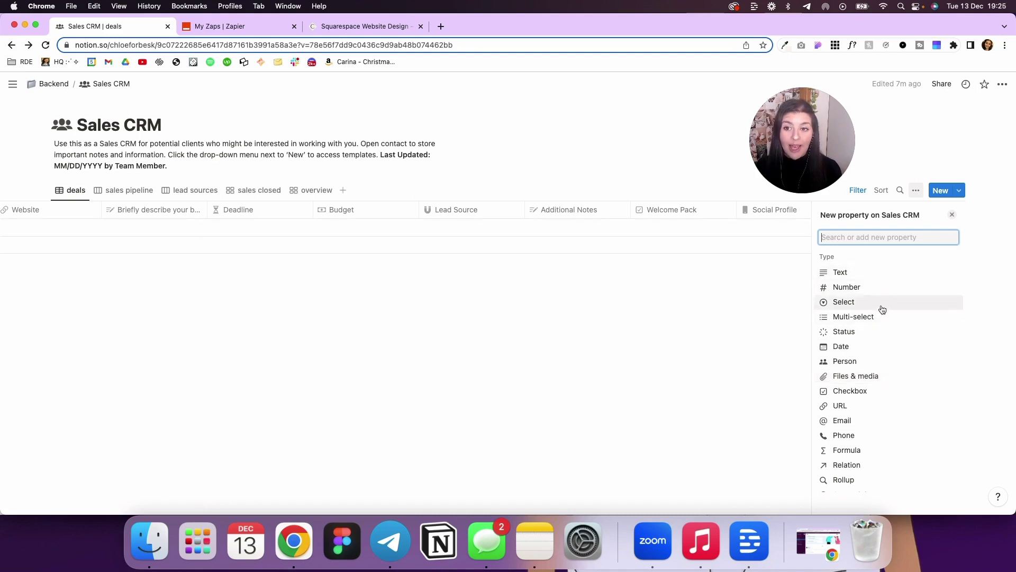
{"action": "left_click", "coordinate": [699, 340]}
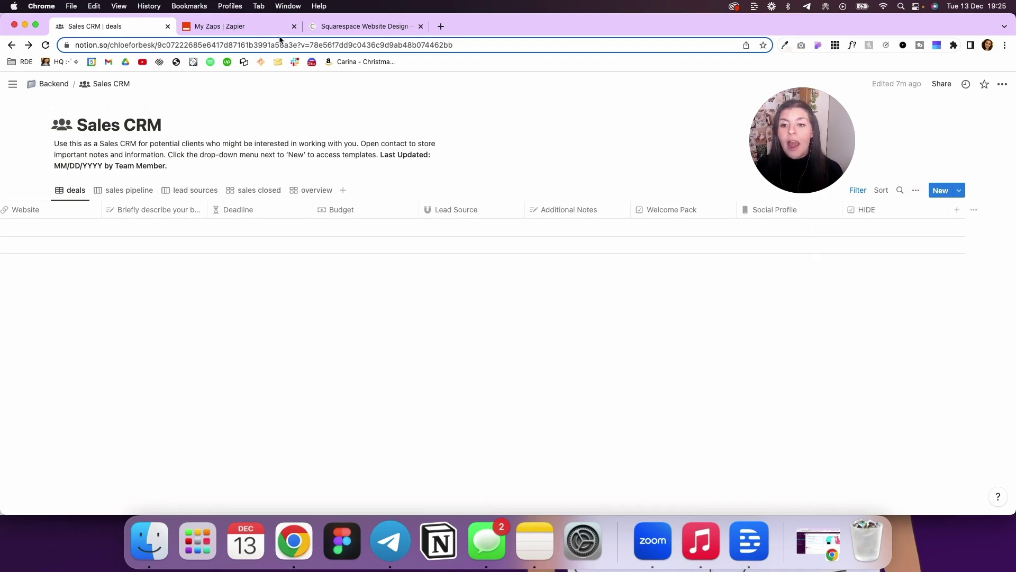
- Switch to Zapier and create a Zap with Squarespace as the trigger app and New Form Submission as the event
{"action": "left_click", "coordinate": [251, 27]}
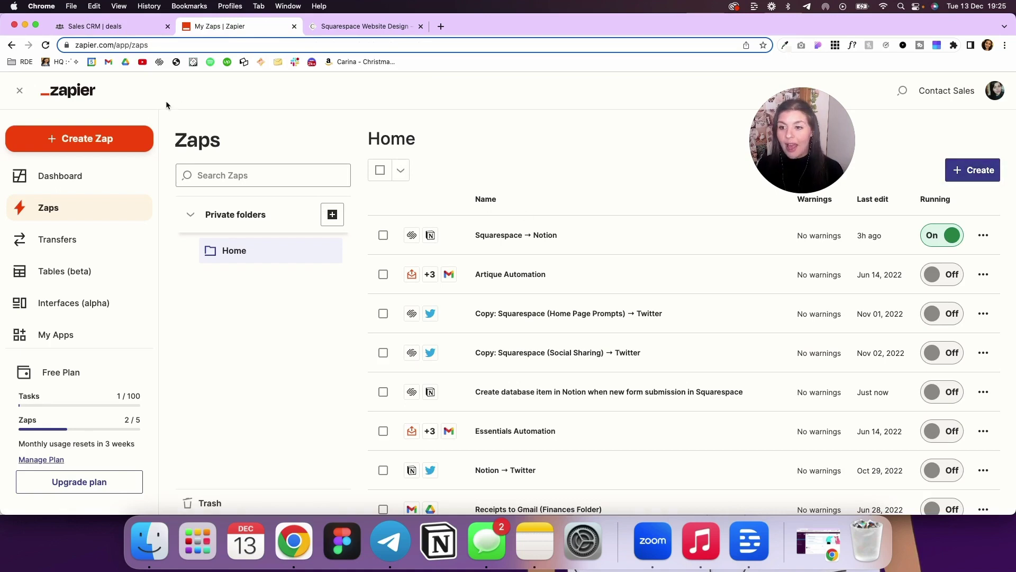
{"action": "left_click", "coordinate": [124, 140]}
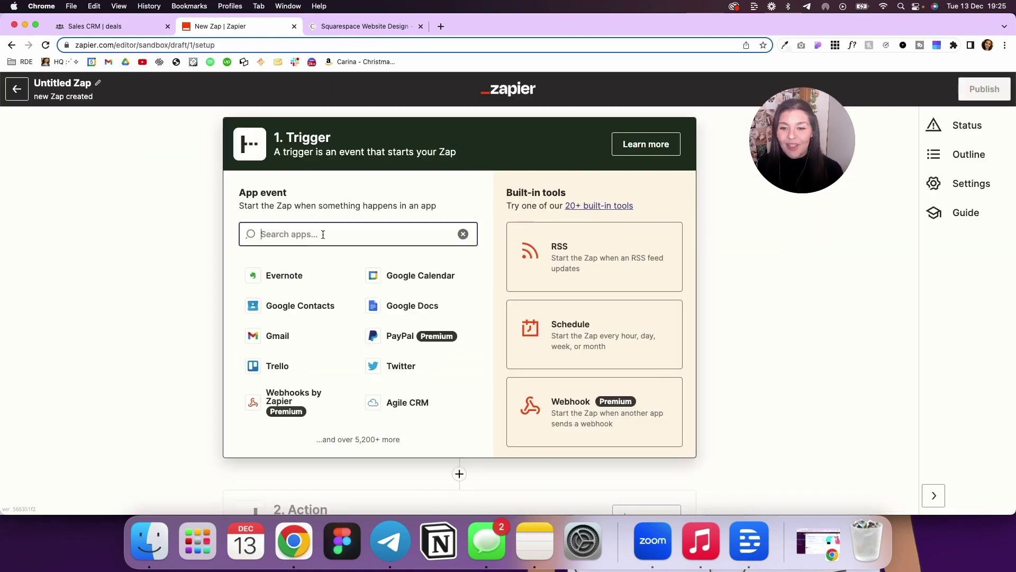
{"action": "type", "text": "Sq"}
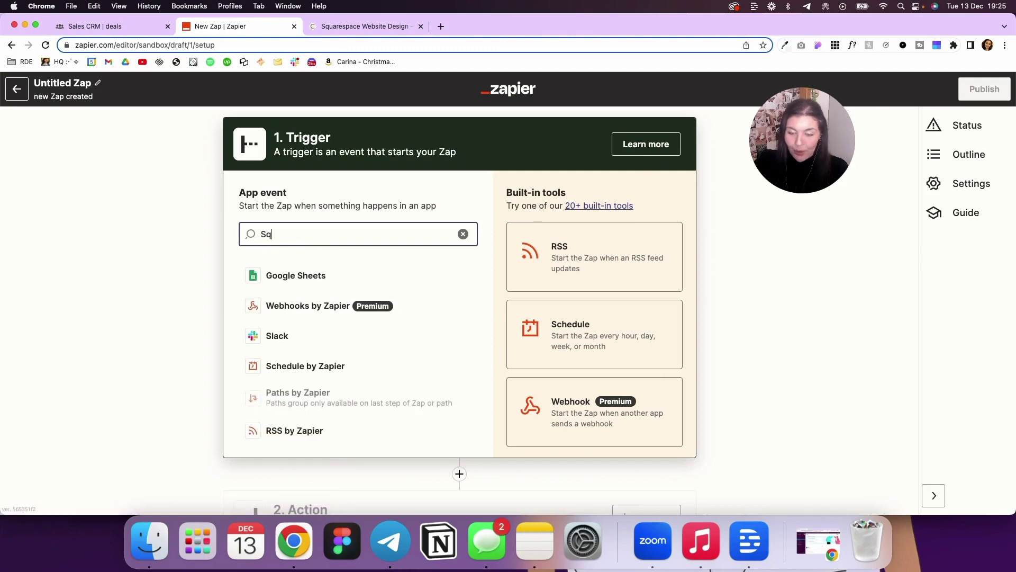
{"action": "type", "text": "uar"}
{"action": "key", "text": "Return"}
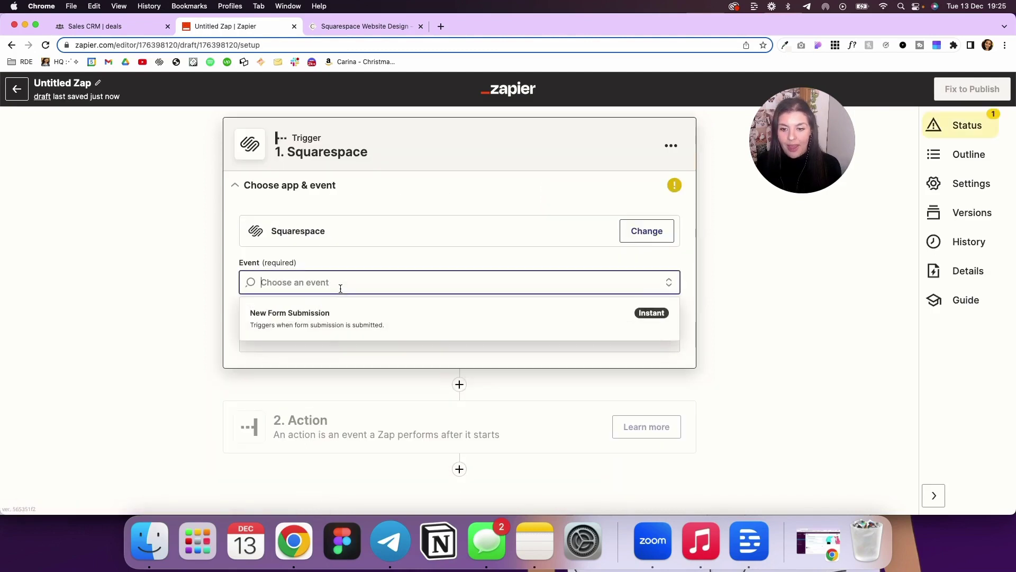
{"action": "left_click", "coordinate": [330, 324]}
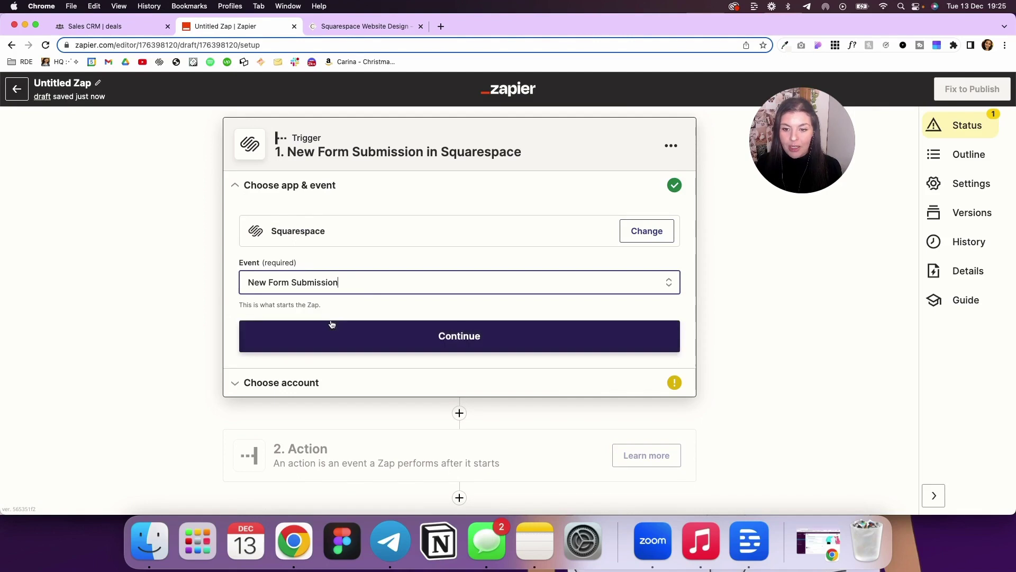
{"action": "left_click", "coordinate": [338, 330]}
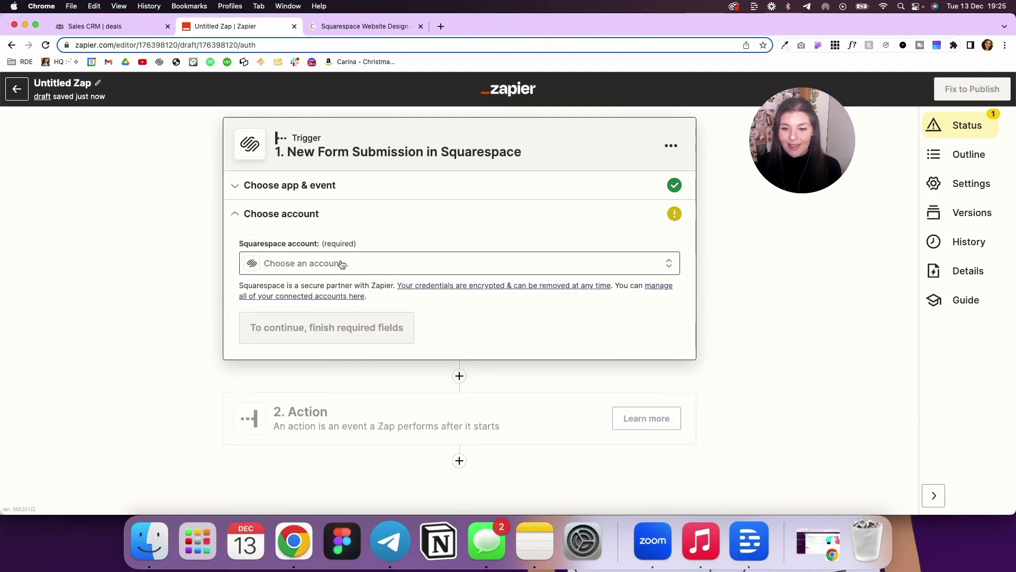
- Choose the connected Squarespace account for the trigger and set its form to "Next Step: Project Inquiry Form"
{"action": "left_click", "coordinate": [341, 263]}
{"action": "left_click", "coordinate": [288, 347]}
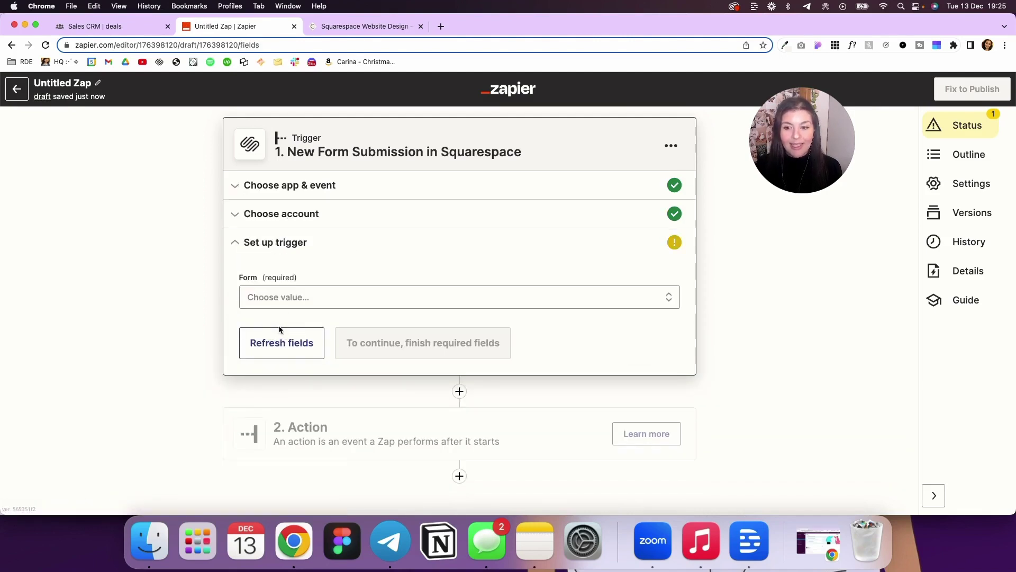
{"action": "left_click", "coordinate": [295, 304]}
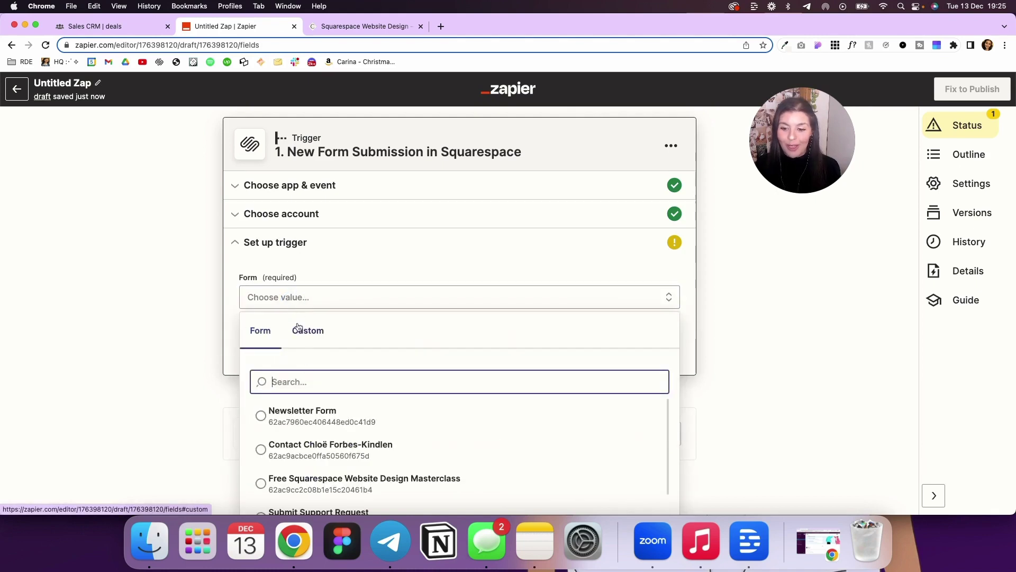
{"action": "scroll", "coordinate": [315, 396], "scroll_direction": "down", "scroll_amount": 3}
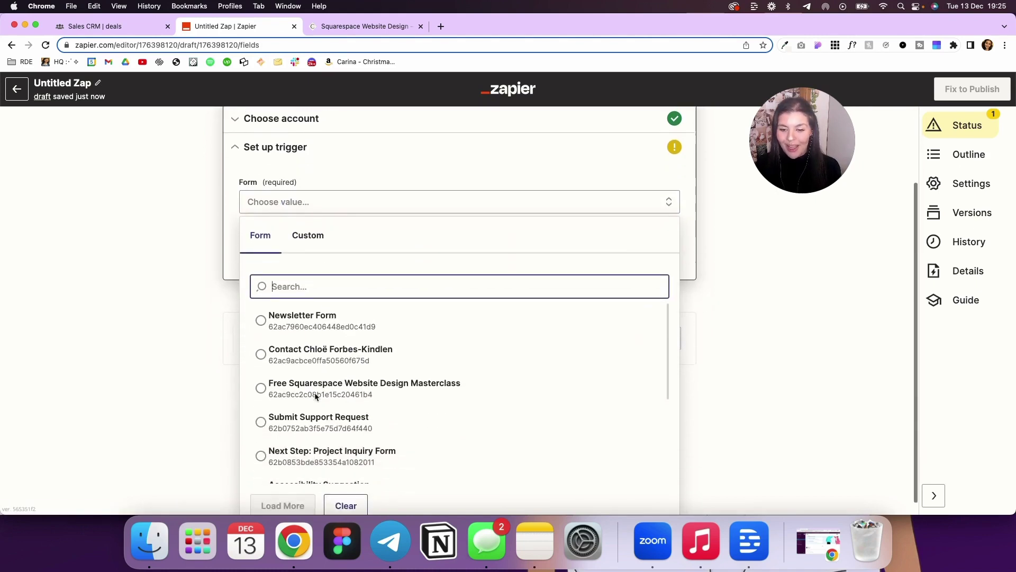
{"action": "left_click", "coordinate": [287, 452]}
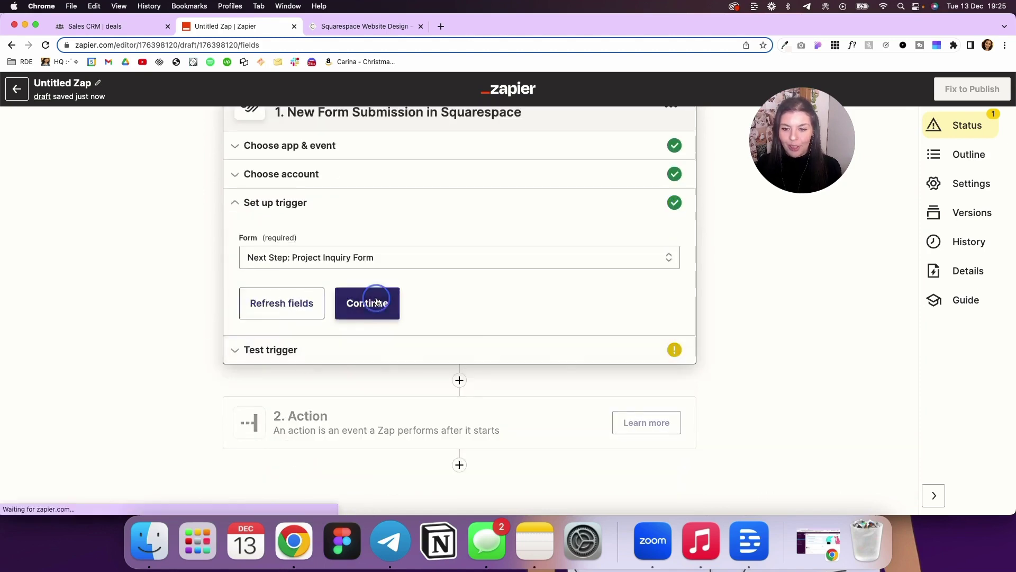
{"action": "left_click", "coordinate": [373, 301]}
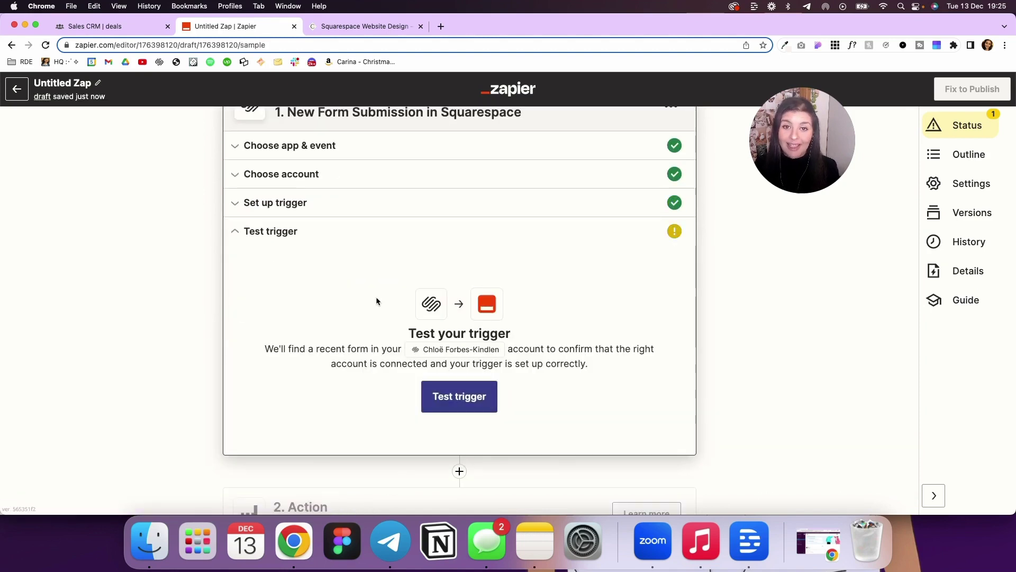
- Test the Squarespace trigger with a sample form submission and continue to the Zap's action
{"action": "left_click", "coordinate": [459, 397]}
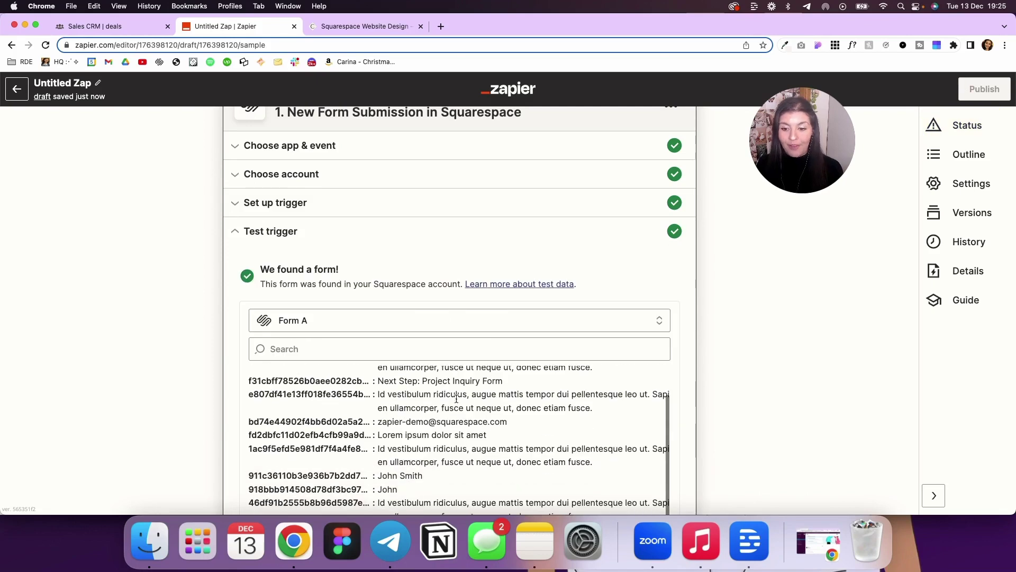
{"action": "scroll", "coordinate": [487, 288], "scroll_direction": "down", "scroll_amount": 6}
{"action": "left_click", "coordinate": [483, 292]}
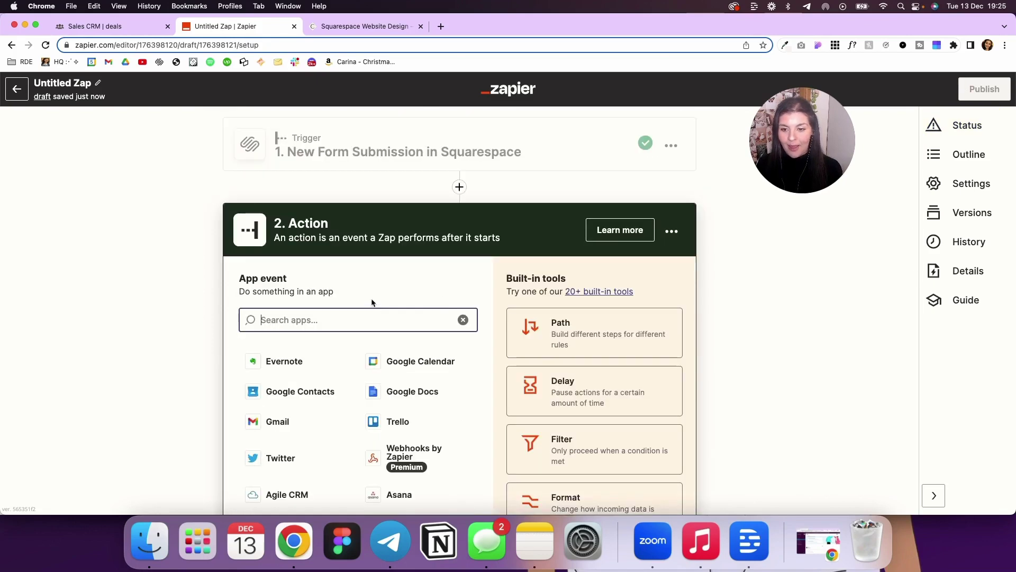
- Set the action to Notion's Create Database Item event and choose the connected Notion account
{"action": "type", "text": "Notion"}
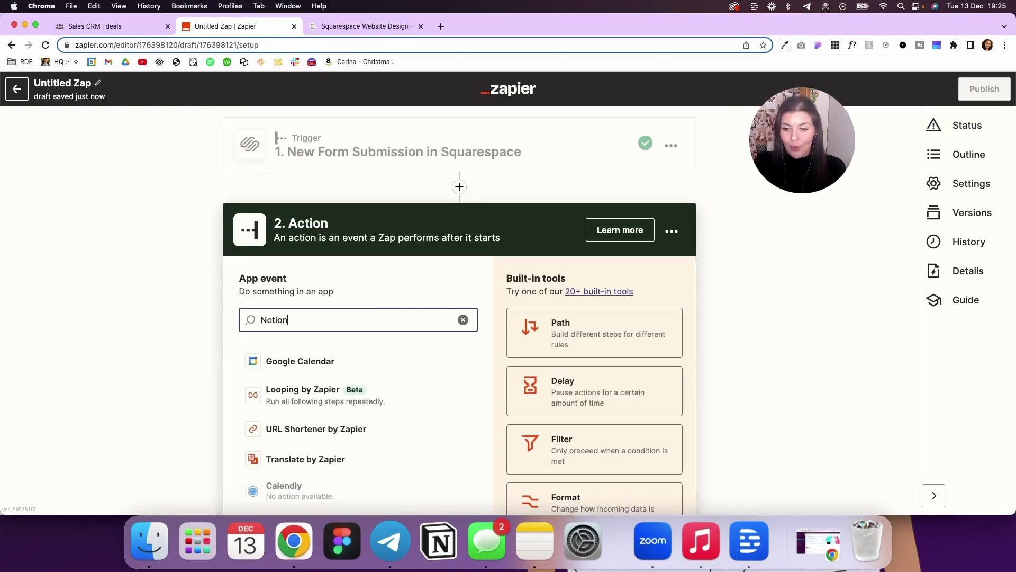
{"action": "left_click", "coordinate": [375, 362]}
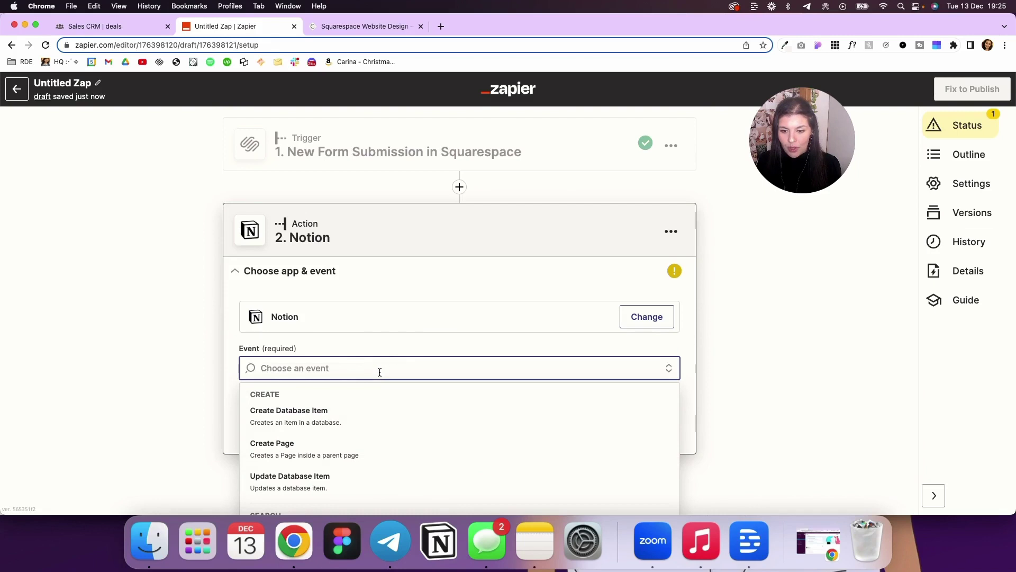
{"action": "left_click", "coordinate": [372, 428]}
{"action": "left_click", "coordinate": [373, 426]}
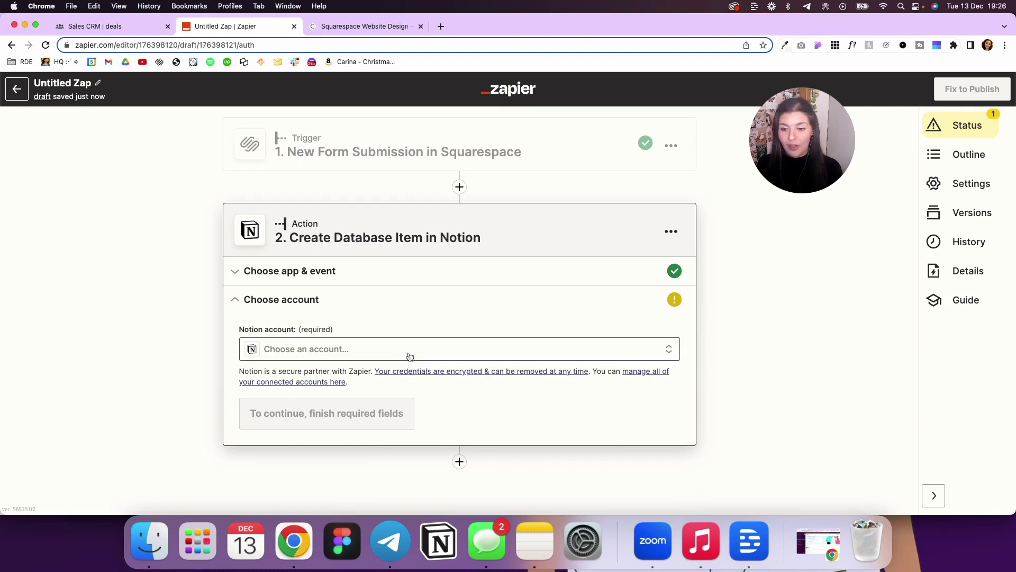
{"action": "left_click", "coordinate": [408, 354]}
{"action": "left_click", "coordinate": [372, 446]}
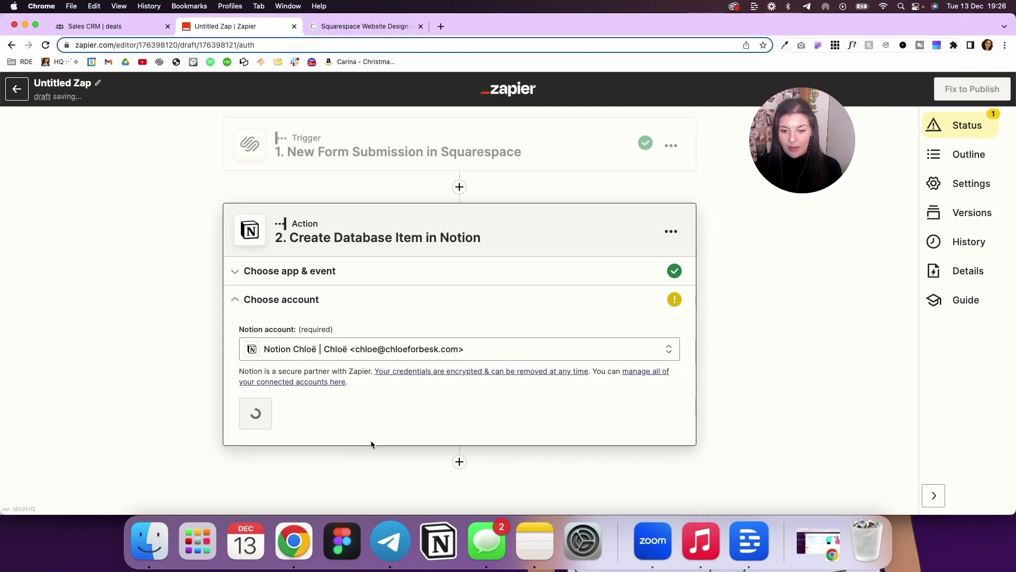
{"action": "left_click", "coordinate": [275, 419]}
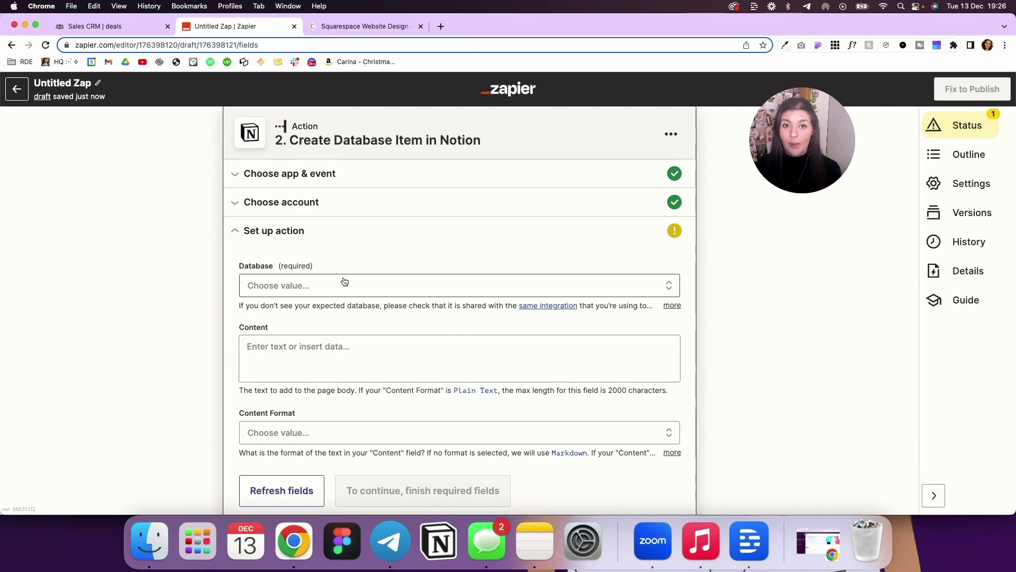
- Select Sales CRM as the action's database and review the property fields available for mapping
{"action": "left_click", "coordinate": [344, 281]}
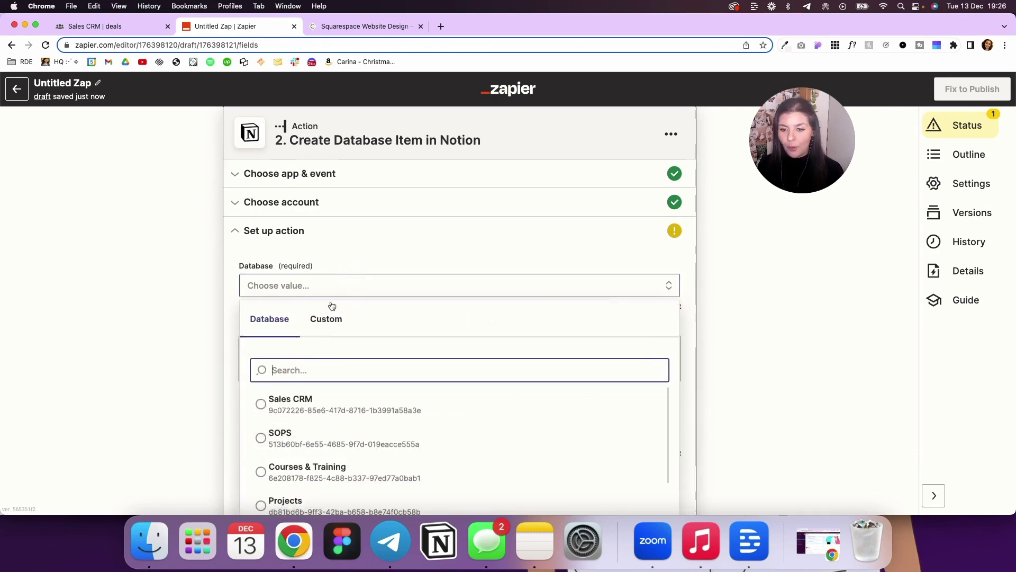
{"action": "left_click", "coordinate": [291, 408]}
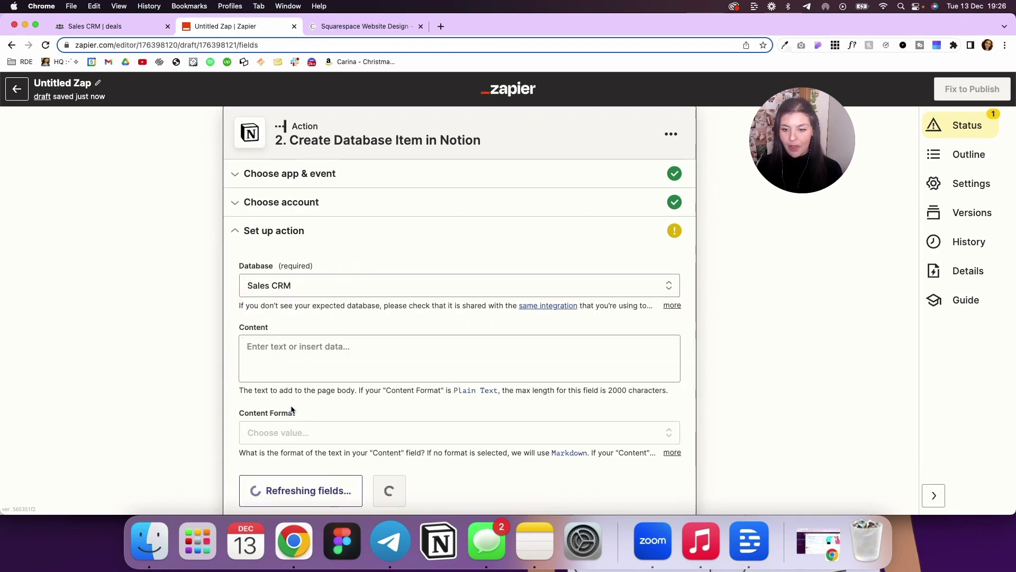
{"action": "scroll", "coordinate": [291, 406], "scroll_direction": "down", "scroll_amount": 2}
{"action": "scroll", "coordinate": [293, 404], "scroll_direction": "down", "scroll_amount": 6}
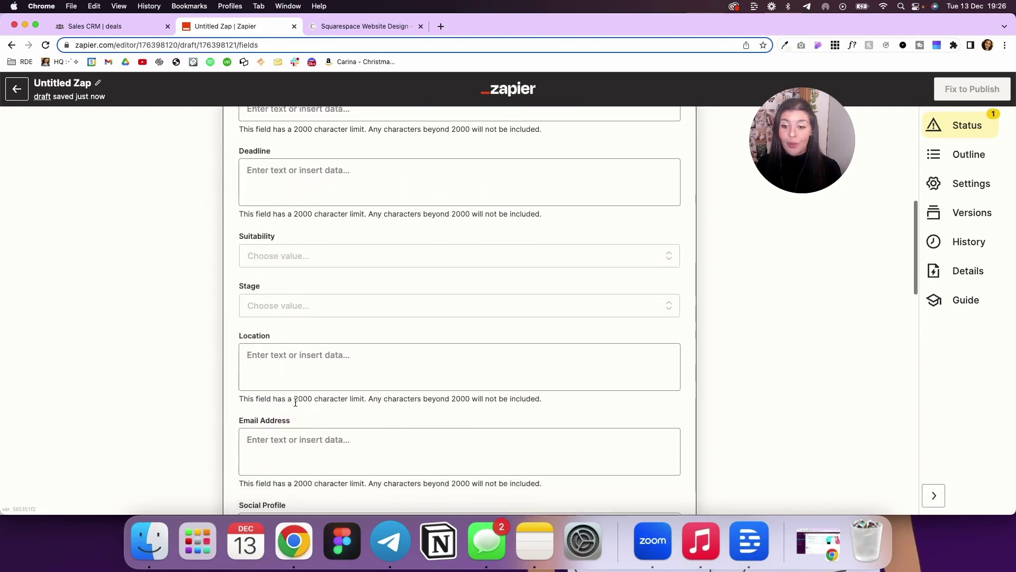
{"action": "scroll", "coordinate": [295, 403], "scroll_direction": "down", "scroll_amount": 4}
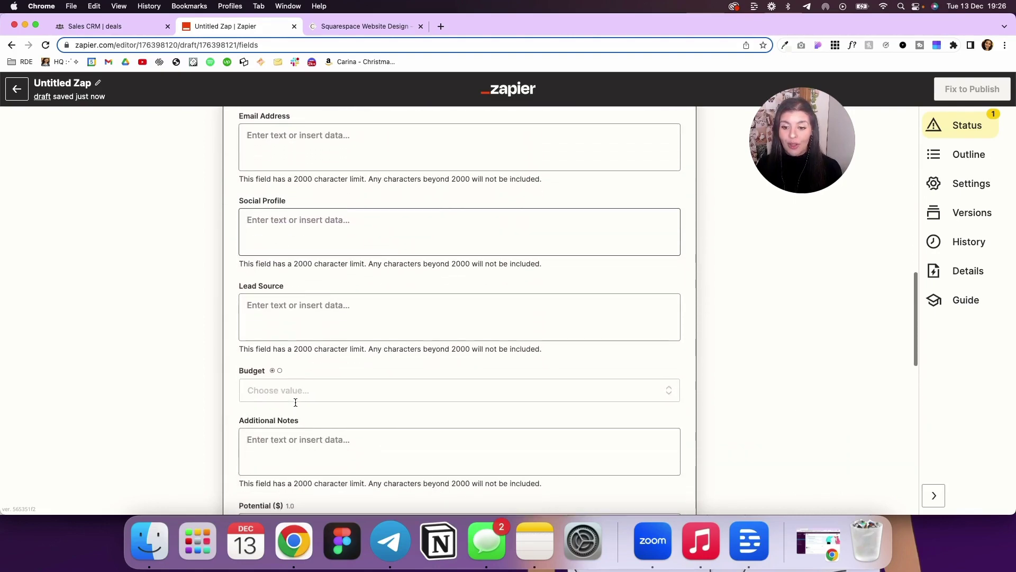
{"action": "scroll", "coordinate": [297, 405], "scroll_direction": "up", "scroll_amount": 10}
{"action": "scroll", "coordinate": [296, 406], "scroll_direction": "up", "scroll_amount": 4}
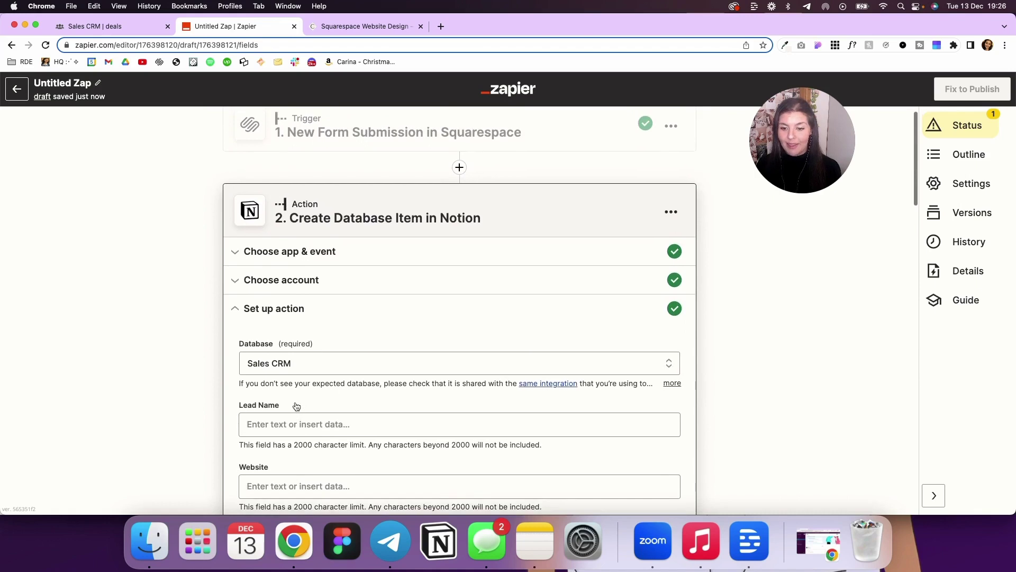
- Map the Lead Name property to the full Name field from the Squarespace form submission
{"action": "scroll", "coordinate": [297, 407], "scroll_direction": "down", "scroll_amount": 2}
{"action": "left_click", "coordinate": [288, 358]}
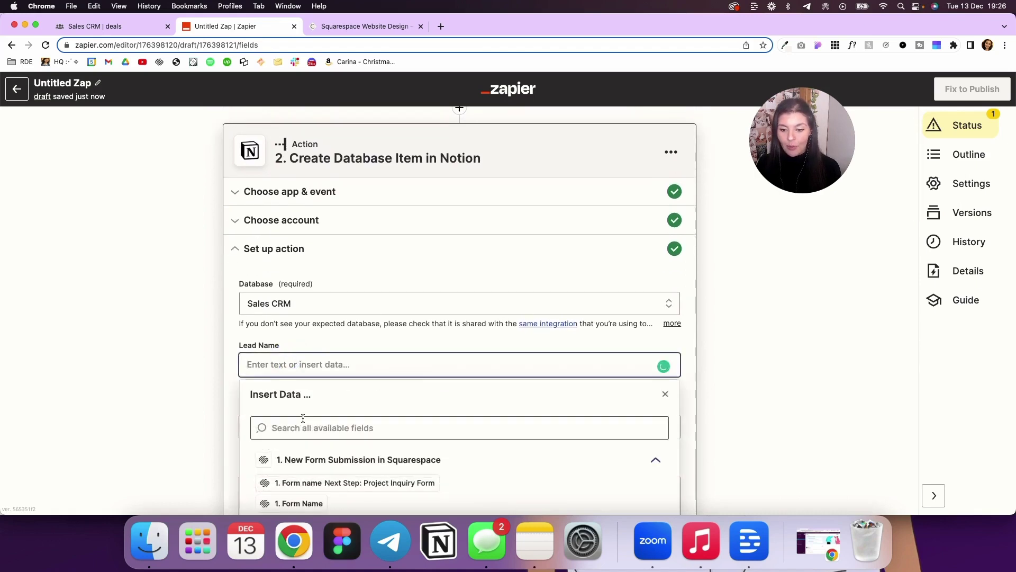
{"action": "scroll", "coordinate": [293, 476], "scroll_direction": "down", "scroll_amount": 2}
{"action": "left_click", "coordinate": [280, 462]}
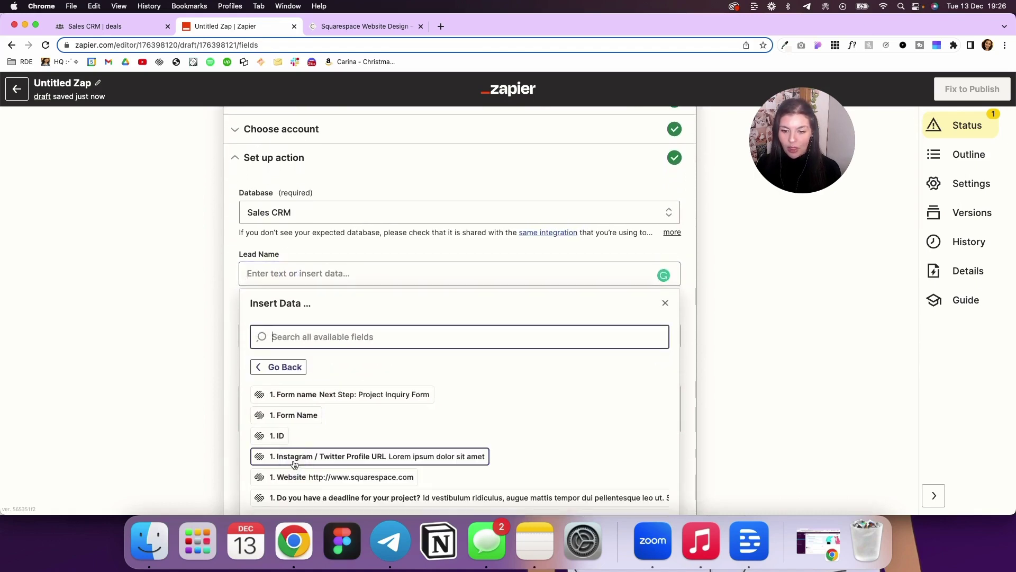
{"action": "scroll", "coordinate": [294, 464], "scroll_direction": "down", "scroll_amount": 3}
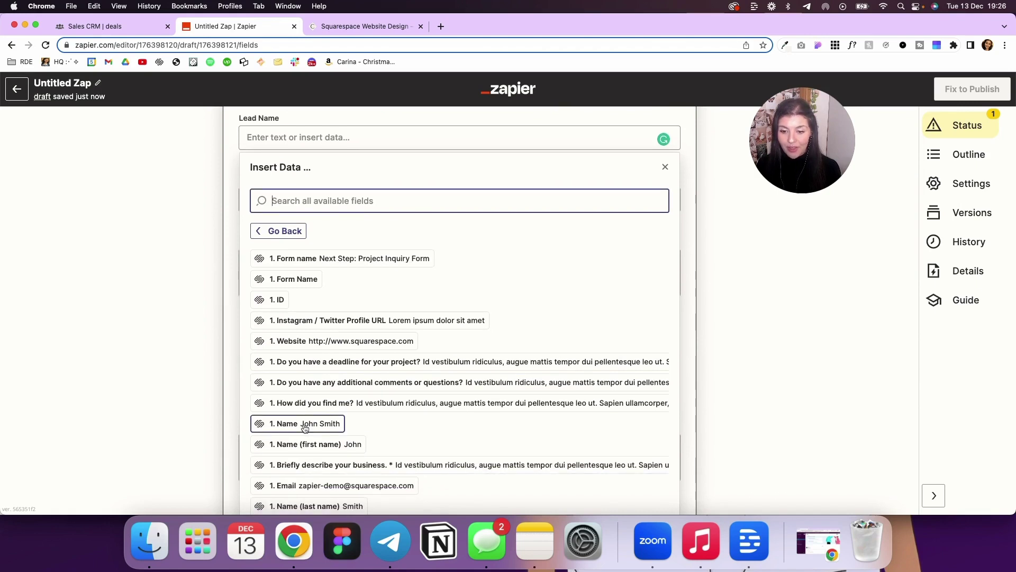
{"action": "left_click", "coordinate": [298, 423]}
{"action": "left_click", "coordinate": [229, 177]}
- Map the Website property to the Website field from the Squarespace form submission
{"action": "left_click", "coordinate": [290, 200]}
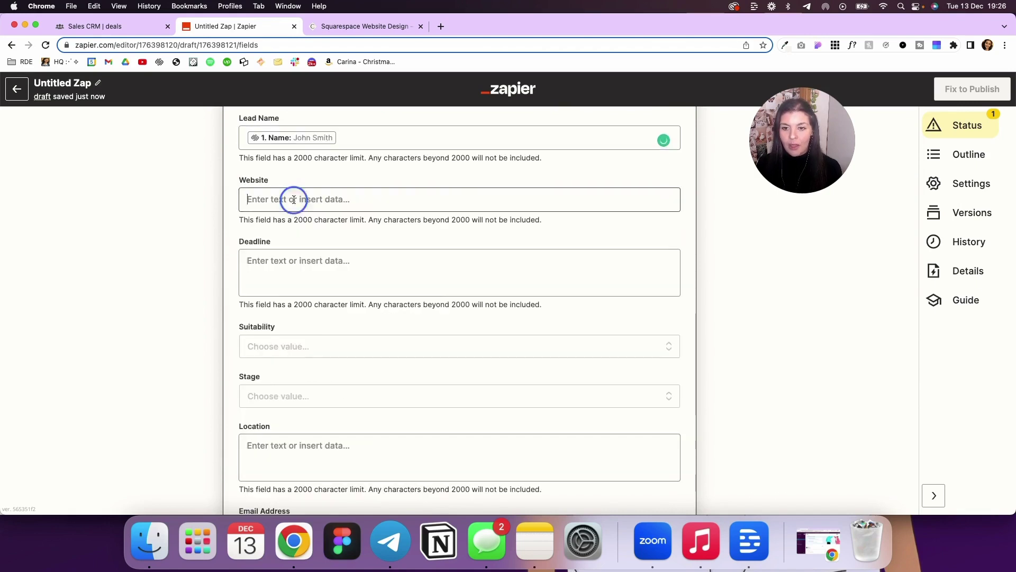
{"action": "left_click", "coordinate": [308, 389]}
{"action": "scroll", "coordinate": [310, 398], "scroll_direction": "down", "scroll_amount": 3}
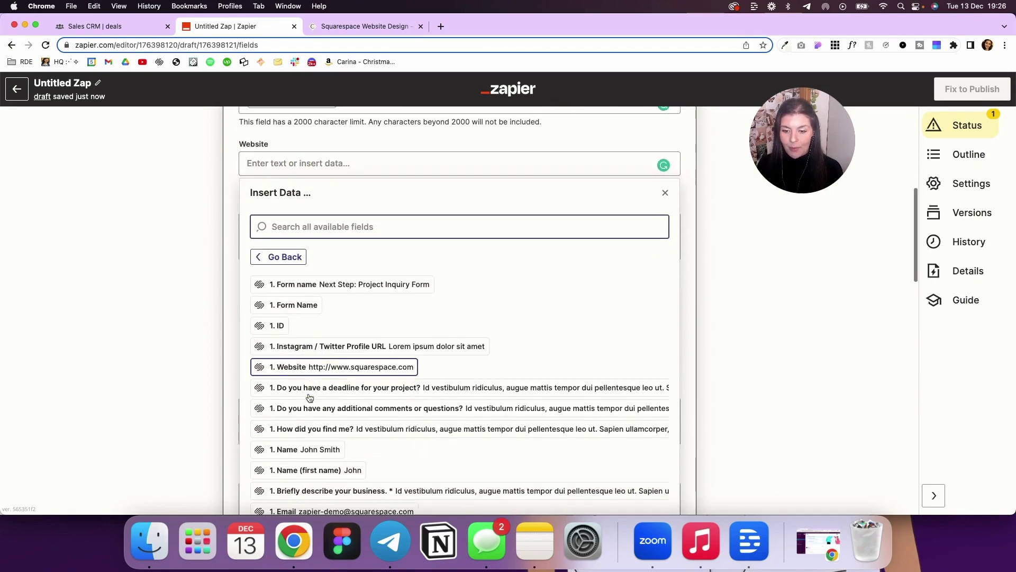
{"action": "left_click", "coordinate": [312, 298]}
- Map the Deadline property to the form's "Do you have a deadline for your project?" answer
{"action": "left_click", "coordinate": [336, 281]}
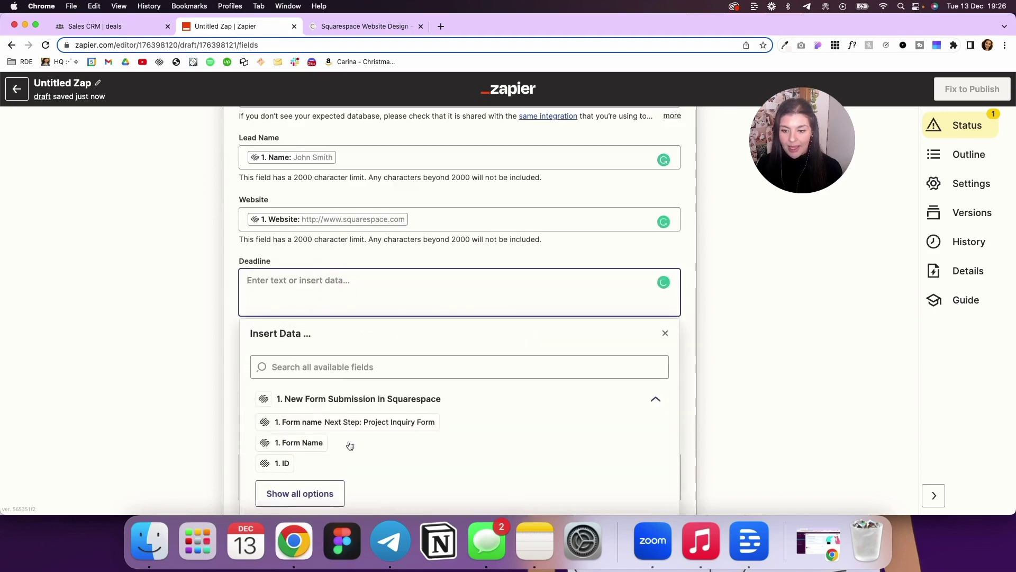
{"action": "left_click", "coordinate": [310, 490]}
{"action": "scroll", "coordinate": [314, 487], "scroll_direction": "down", "scroll_amount": 5}
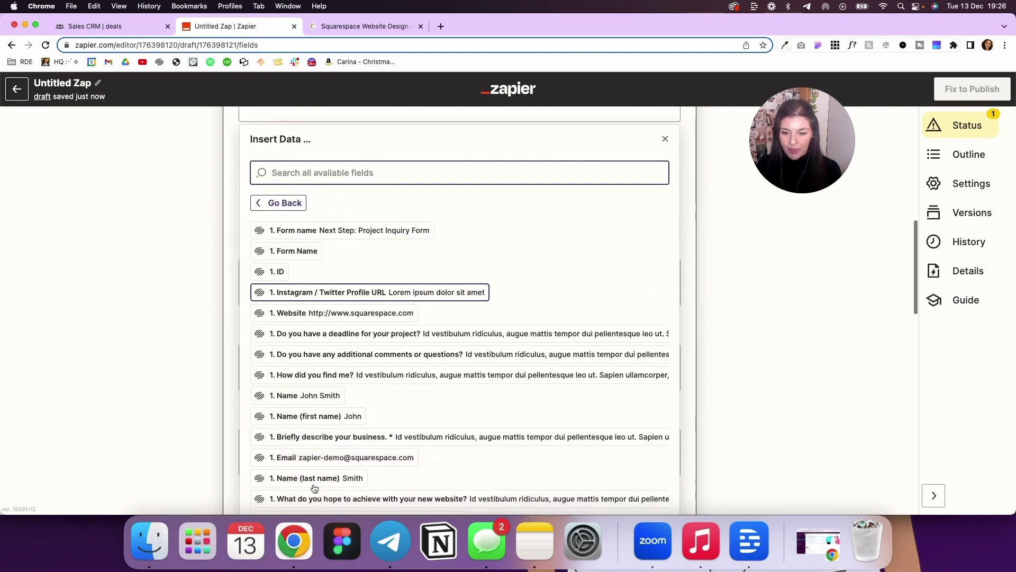
{"action": "left_click", "coordinate": [346, 275]}
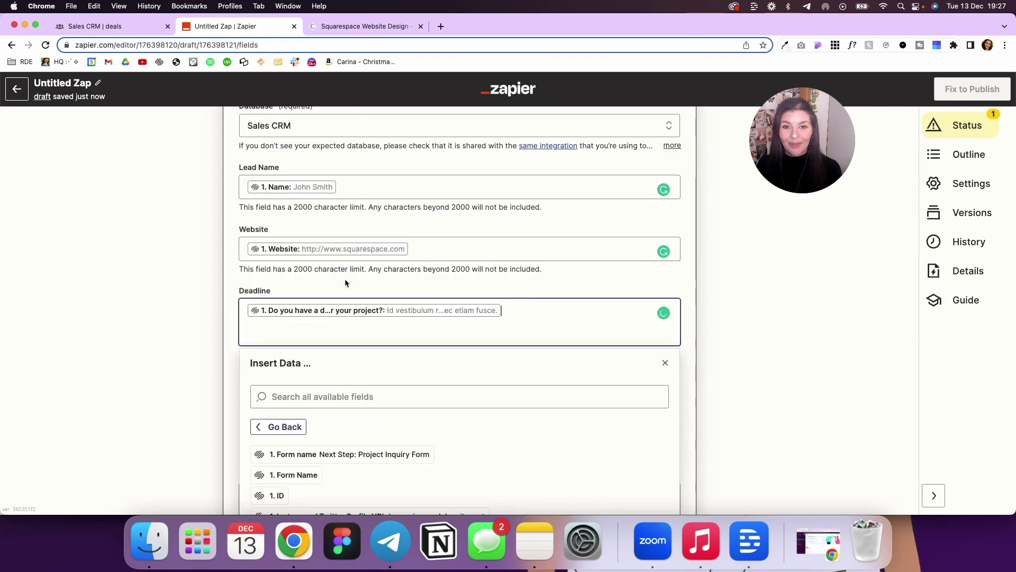
{"action": "left_click", "coordinate": [290, 281]}
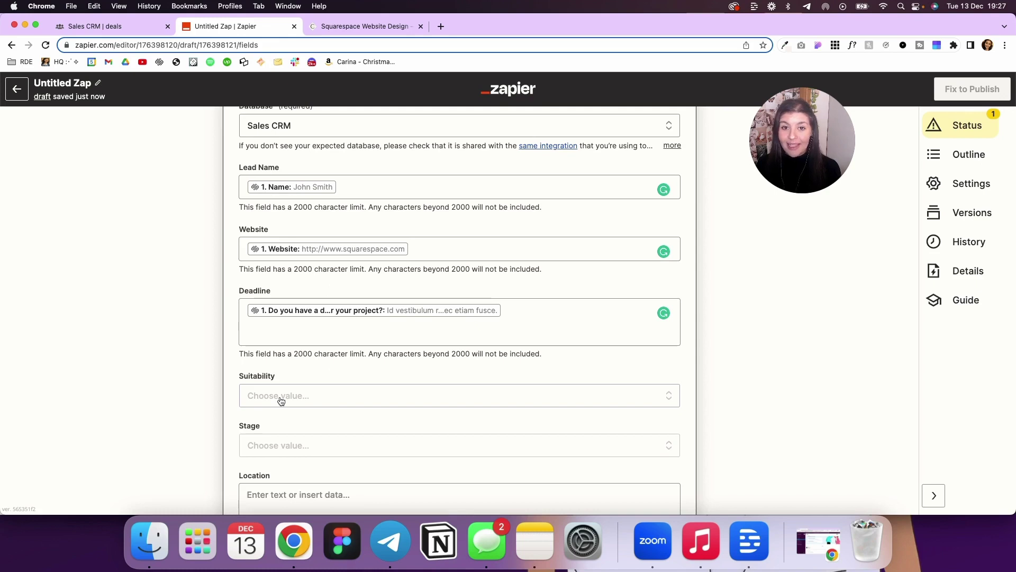
- Set the Stage property to "01 - Inquiry", leaving Suitability empty
{"action": "scroll", "coordinate": [281, 401], "scroll_direction": "down", "scroll_amount": 1}
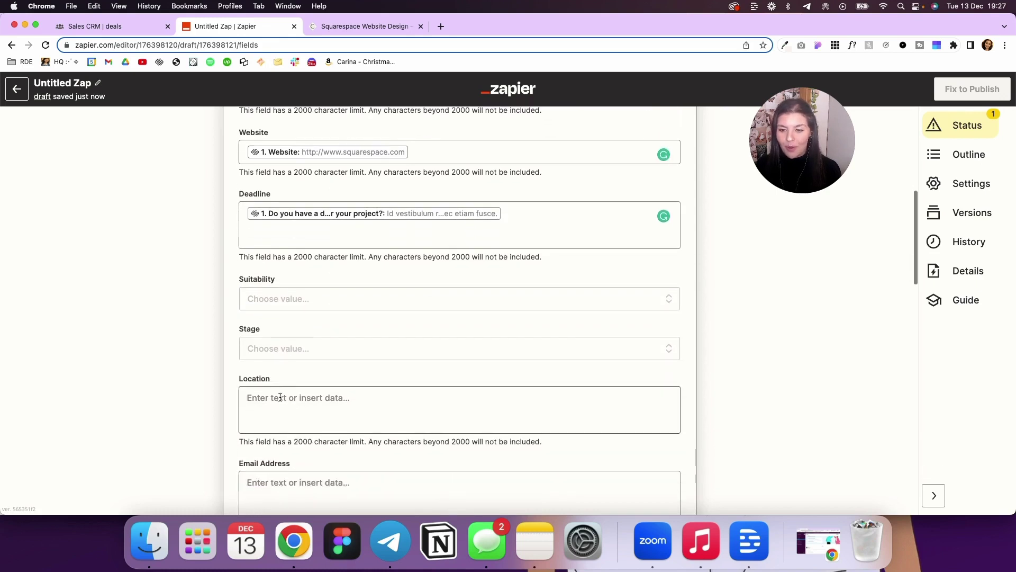
{"action": "left_click", "coordinate": [258, 349]}
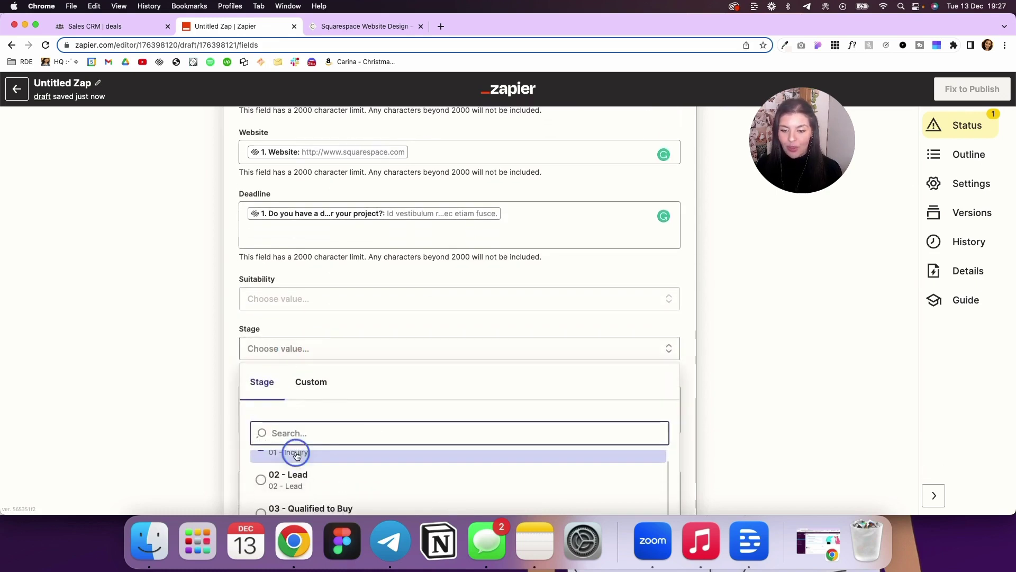
{"action": "left_click", "coordinate": [297, 454]}
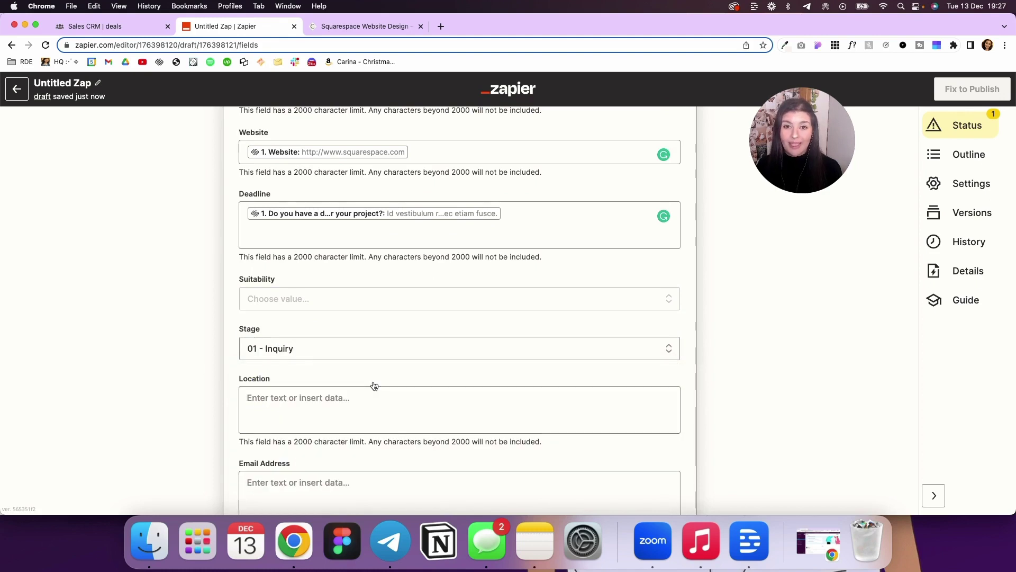
- Map the Location property to the form's "Where are you located?" answer
{"action": "scroll", "coordinate": [374, 386], "scroll_direction": "down", "scroll_amount": 2}
{"action": "left_click", "coordinate": [371, 365]}
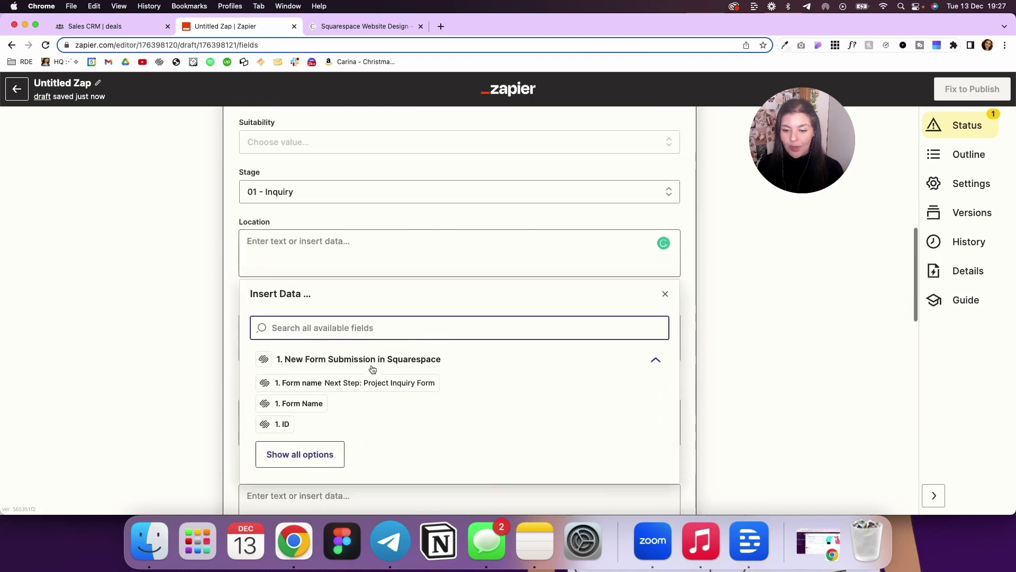
{"action": "scroll", "coordinate": [350, 359], "scroll_direction": "down", "scroll_amount": 2}
{"action": "left_click", "coordinate": [329, 351]}
{"action": "scroll", "coordinate": [320, 347], "scroll_direction": "down", "scroll_amount": 4}
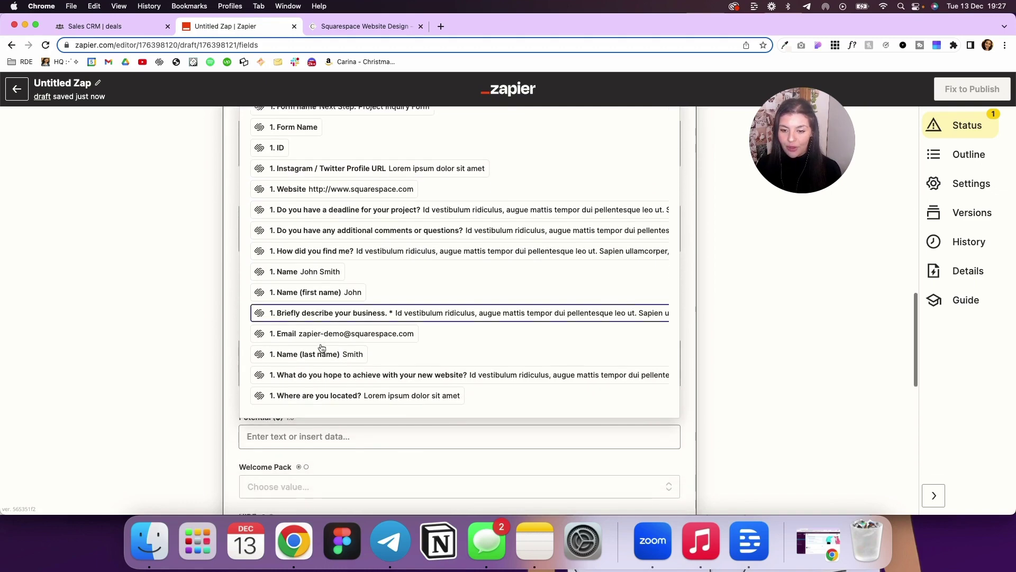
{"action": "left_click", "coordinate": [312, 376]}
- Map Email Address to the form's Email field and Social Profile to its "Instagram / Twitter Profile URL" field
{"action": "scroll", "coordinate": [317, 392], "scroll_direction": "down", "scroll_amount": 5}
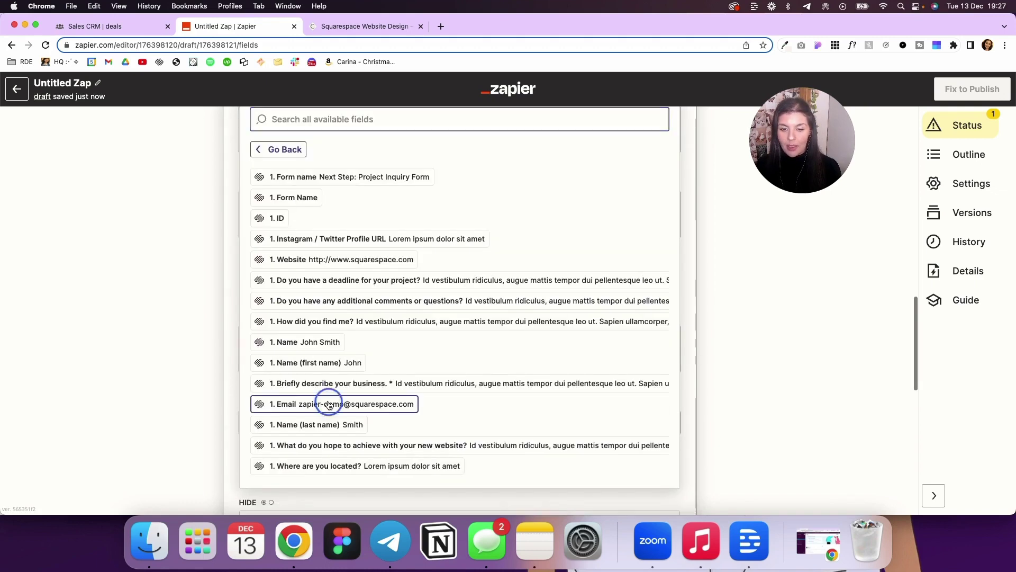
{"action": "left_click", "coordinate": [329, 405]}
{"action": "left_click", "coordinate": [268, 411]}
{"action": "scroll", "coordinate": [268, 411], "scroll_direction": "down", "scroll_amount": 3}
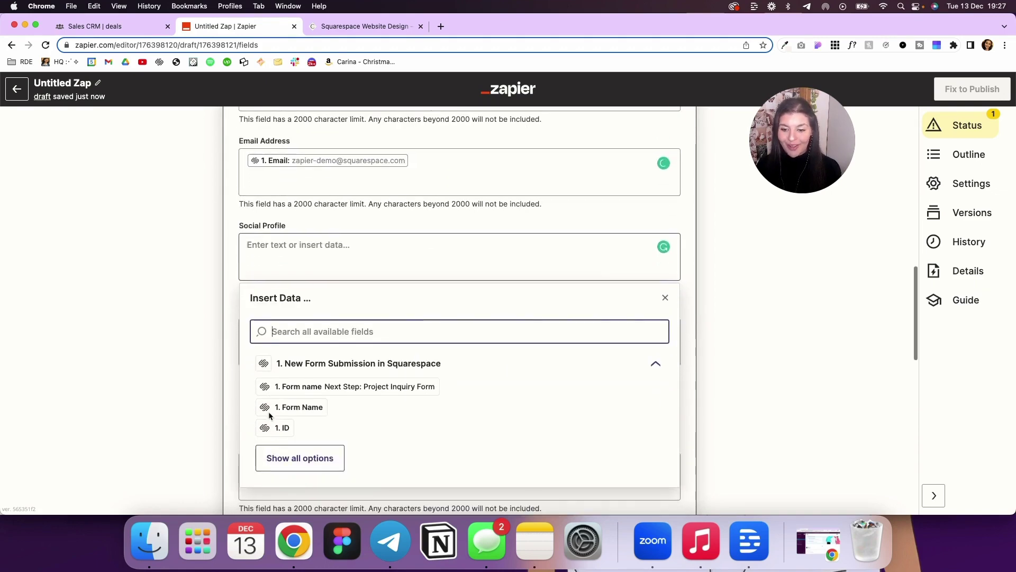
{"action": "left_click", "coordinate": [300, 458]}
{"action": "left_click", "coordinate": [306, 318]}
- Map Lead Source to the form's "How did you find me?" answer and set Budget to True
{"action": "scroll", "coordinate": [313, 457], "scroll_direction": "down", "scroll_amount": 5}
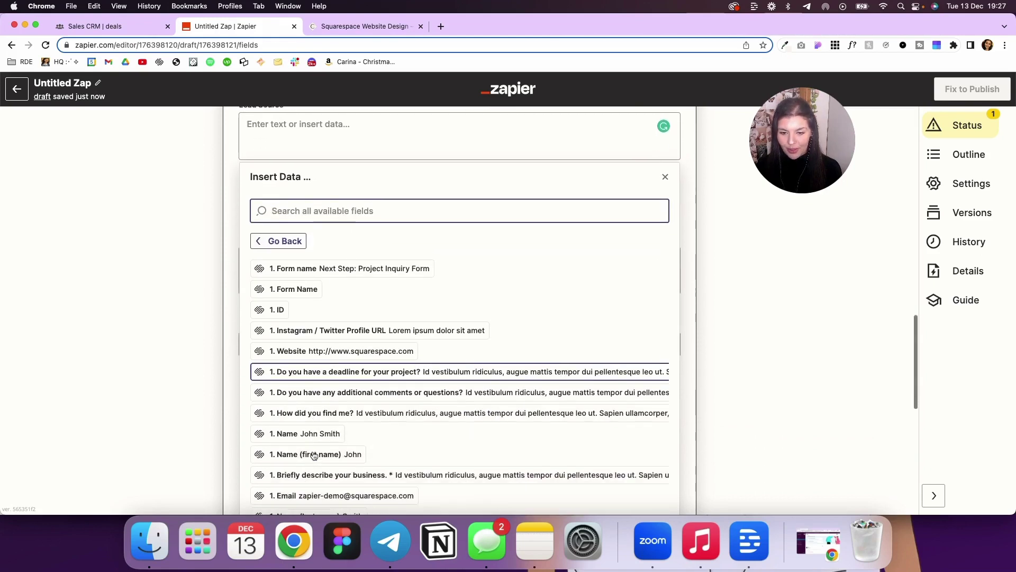
{"action": "left_click", "coordinate": [339, 409]}
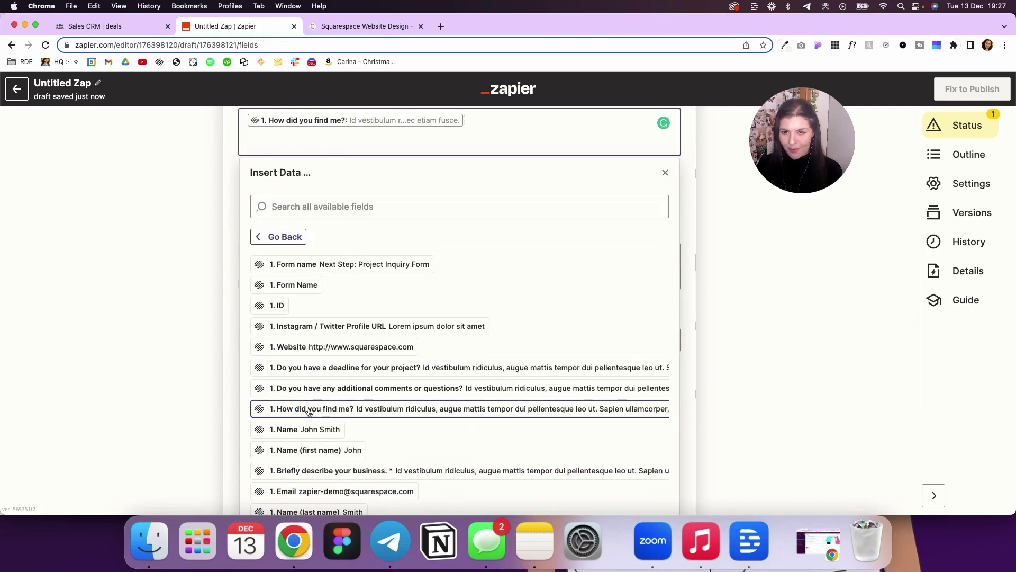
{"action": "left_click", "coordinate": [233, 179]}
{"action": "left_click", "coordinate": [355, 210]}
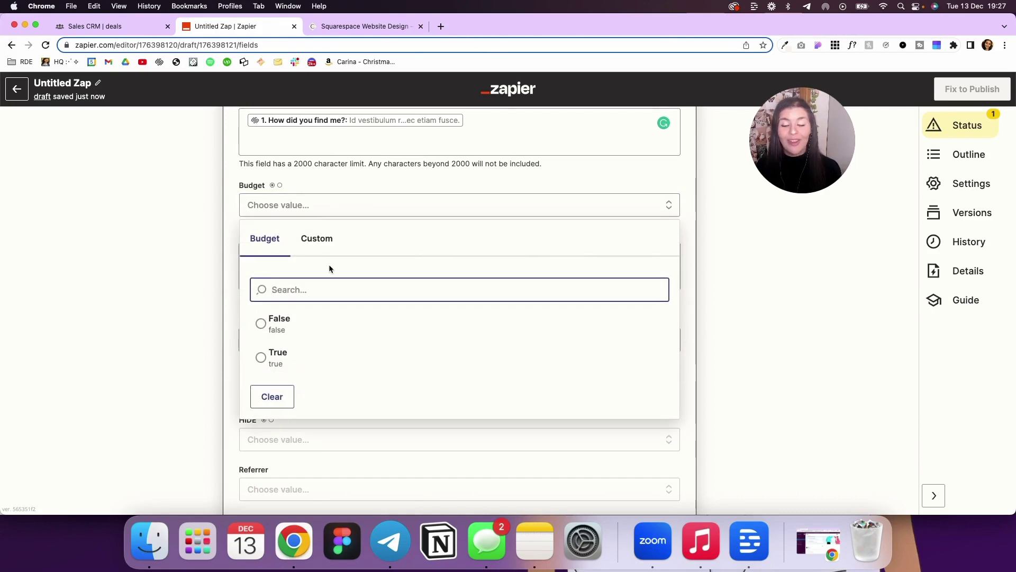
{"action": "left_click", "coordinate": [262, 358]}
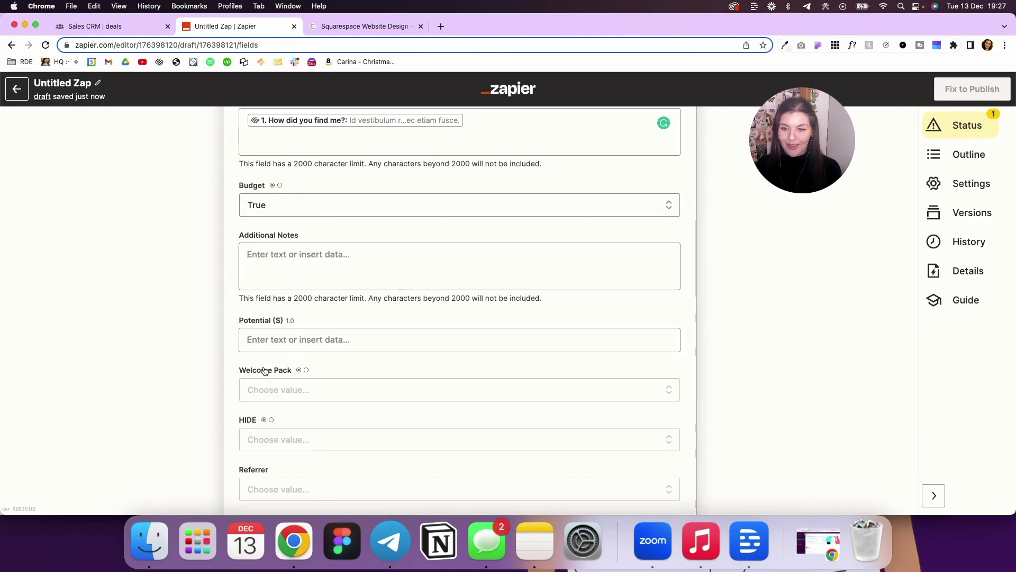
- Open the full list of Squarespace form fields available for the Additional Notes property
{"action": "left_click", "coordinate": [290, 272]}
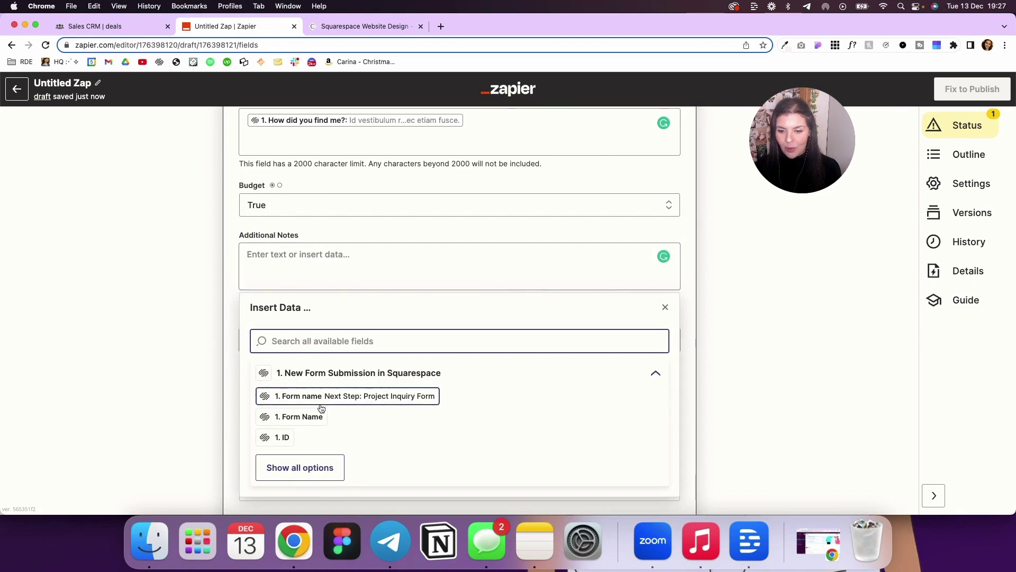
{"action": "left_click", "coordinate": [302, 470]}
{"action": "scroll", "coordinate": [304, 477], "scroll_direction": "down", "scroll_amount": 5}
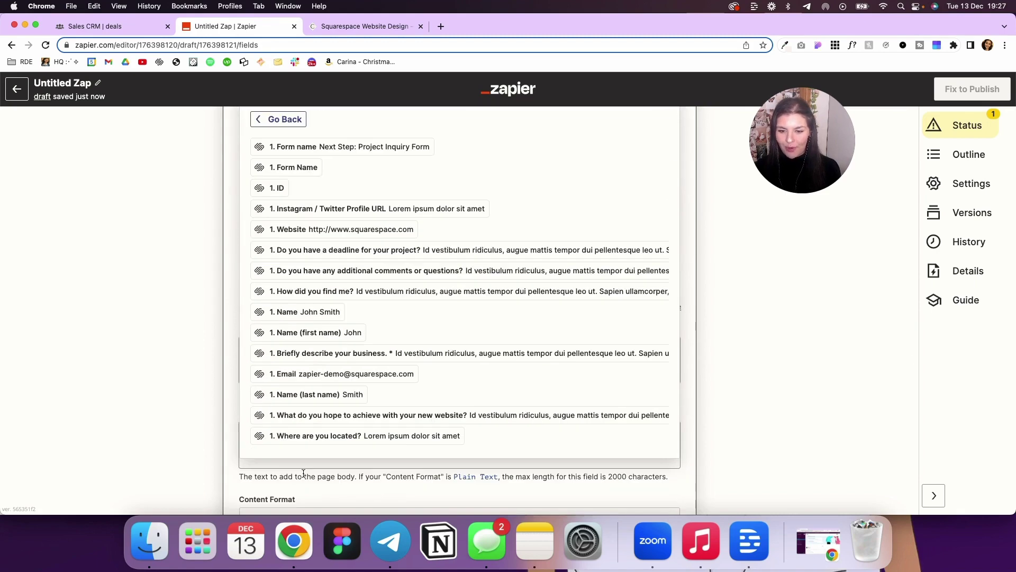
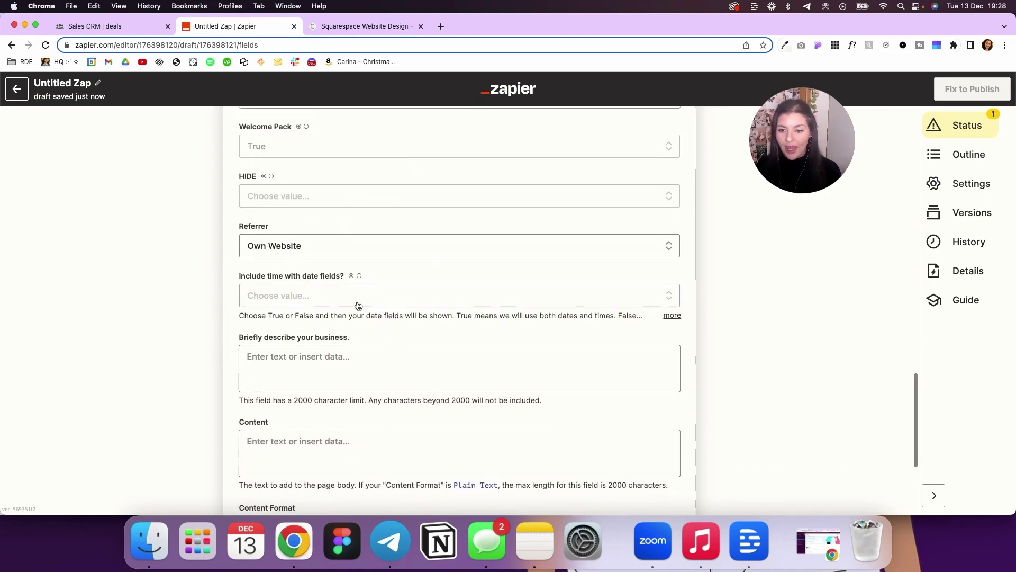
- Map the "Briefly describe your business." property to the form answer of the same name
{"action": "scroll", "coordinate": [357, 304], "scroll_direction": "down", "scroll_amount": 2}
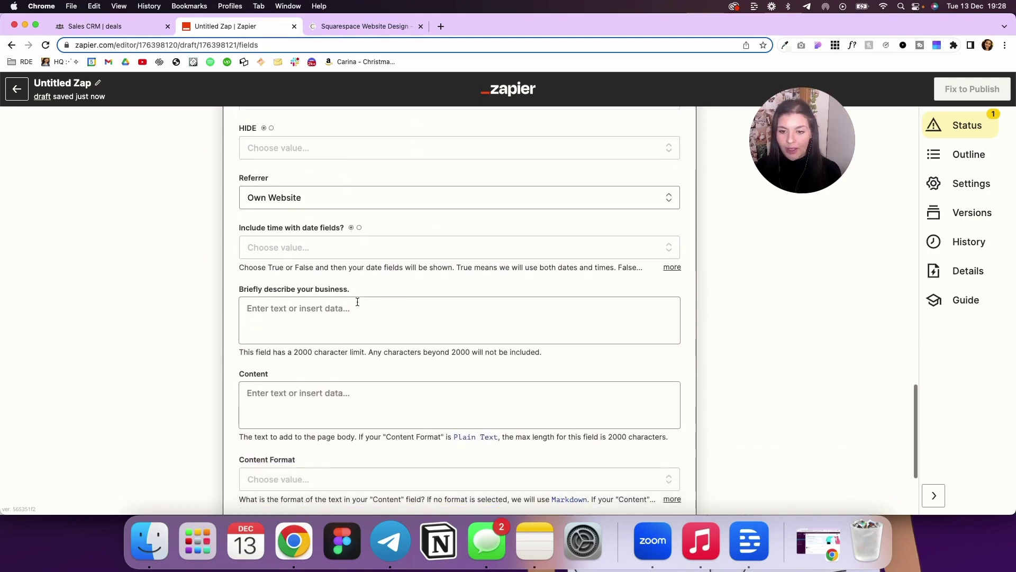
{"action": "left_click", "coordinate": [306, 331]}
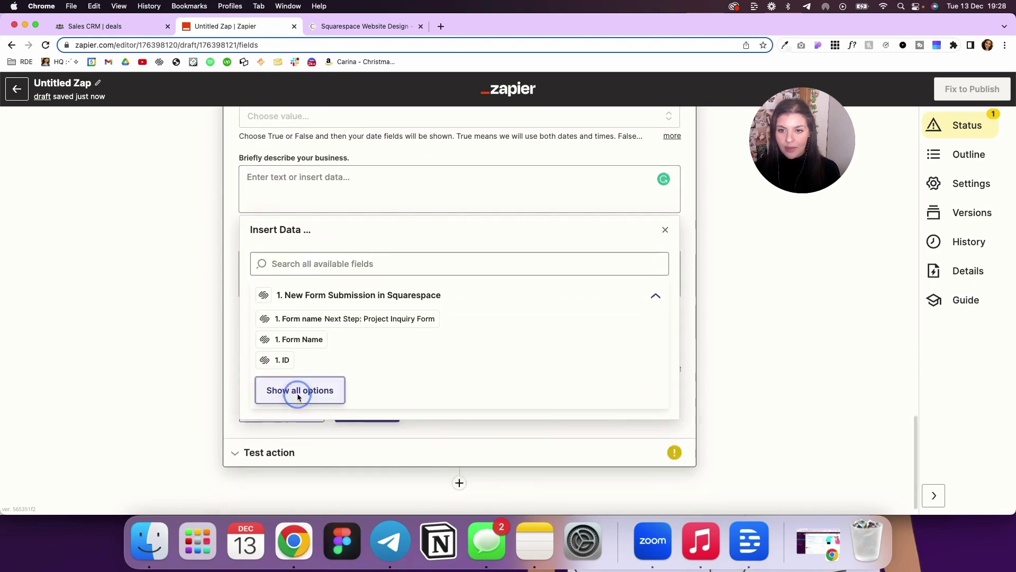
{"action": "left_click", "coordinate": [294, 390]}
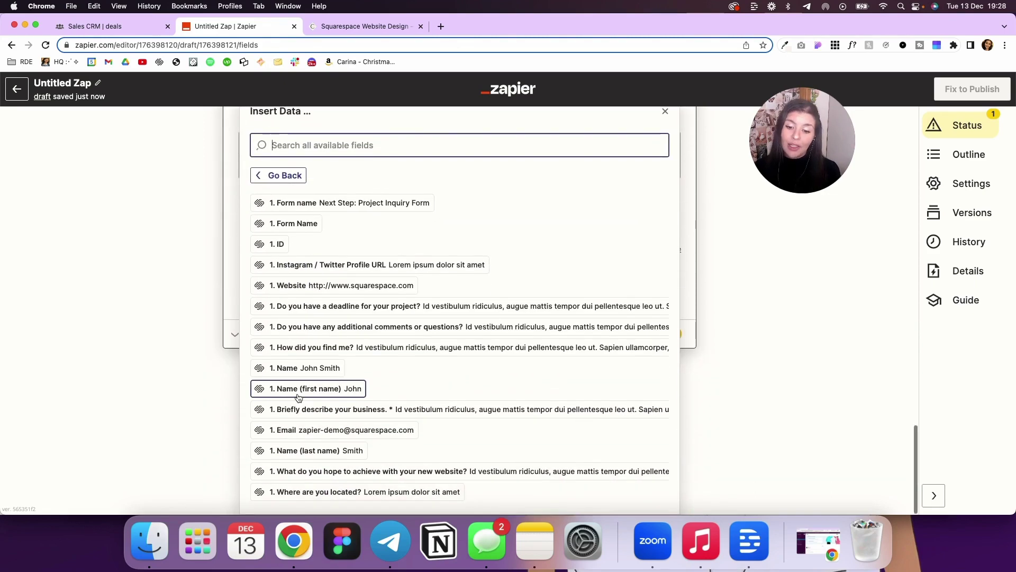
{"action": "left_click", "coordinate": [315, 418]}
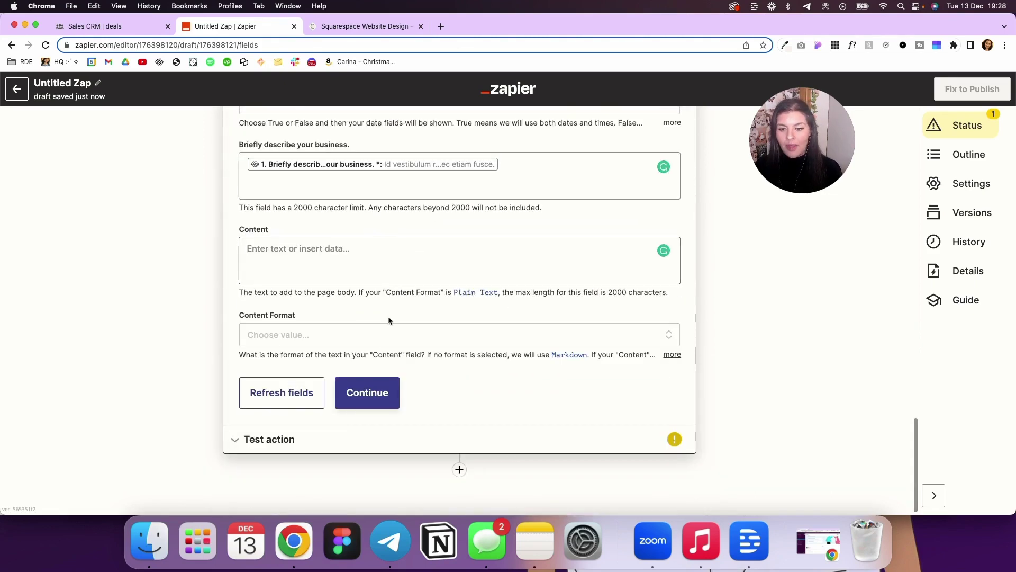
- Test the Notion action by sending a sample database item, and publish and turn on the Zap
{"action": "left_click", "coordinate": [373, 392]}
{"action": "left_click", "coordinate": [363, 414]}
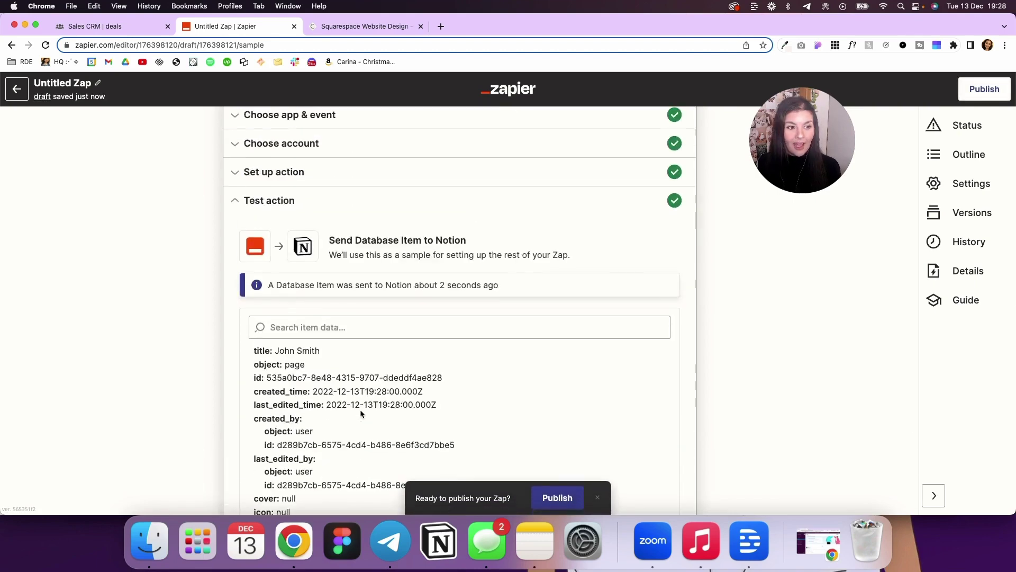
{"action": "scroll", "coordinate": [360, 411], "scroll_direction": "down", "scroll_amount": 5}
{"action": "scroll", "coordinate": [360, 407], "scroll_direction": "down", "scroll_amount": 4}
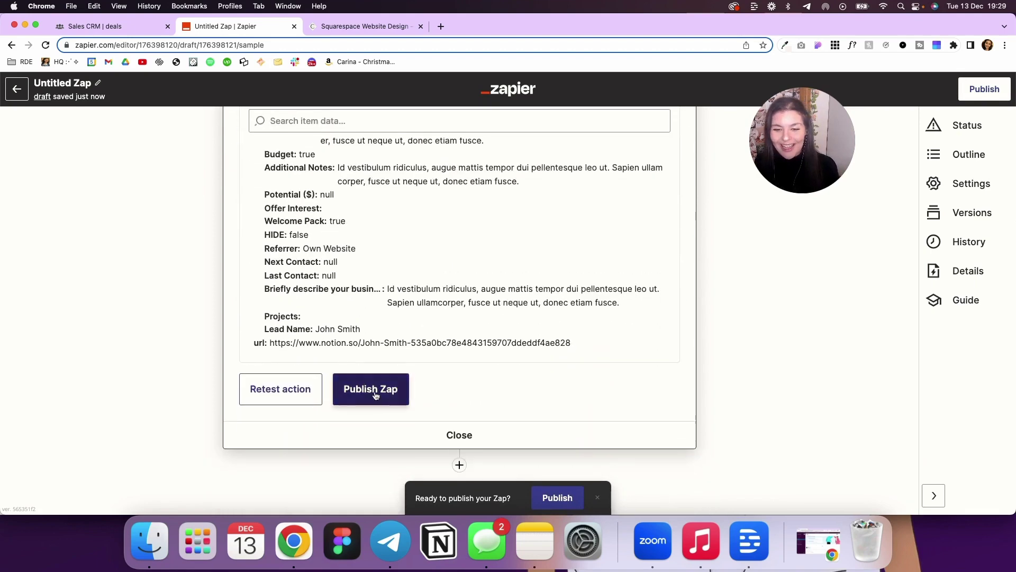
{"action": "left_click", "coordinate": [373, 391]}
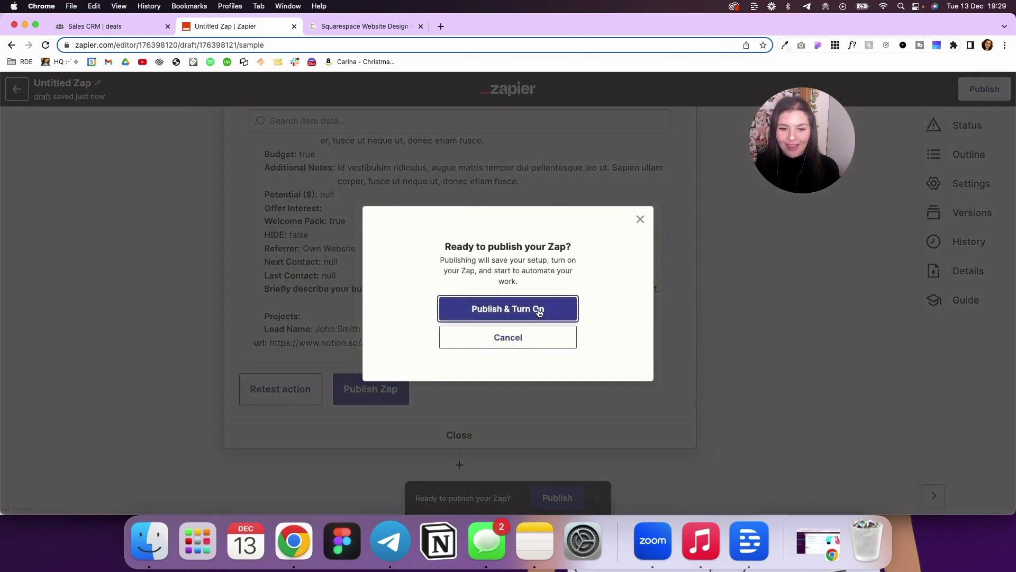
{"action": "left_click", "coordinate": [538, 310]}
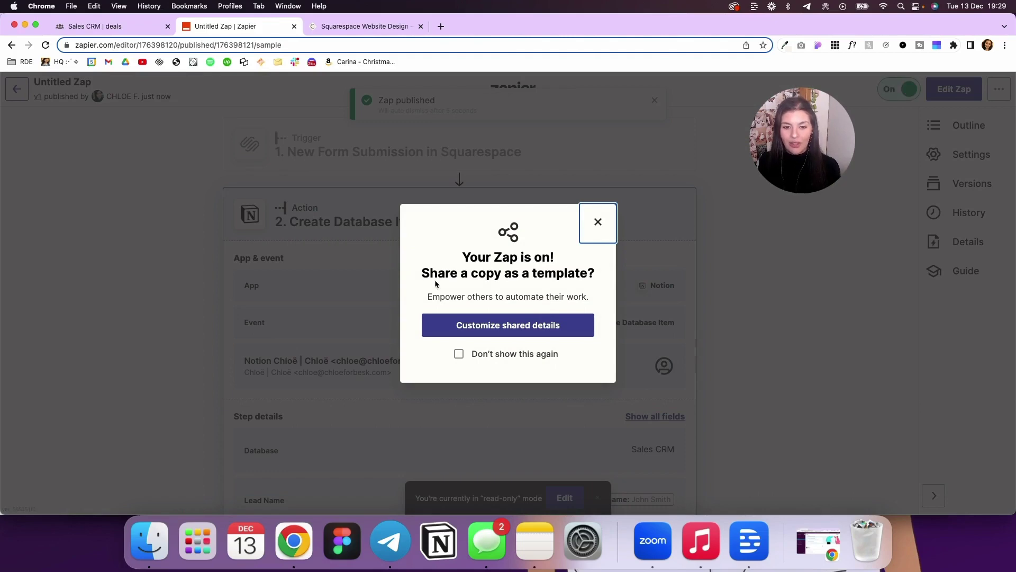
- Switch to the Sales CRM database in Notion and examine the test lead's values across all columns
{"action": "left_click", "coordinate": [104, 32]}
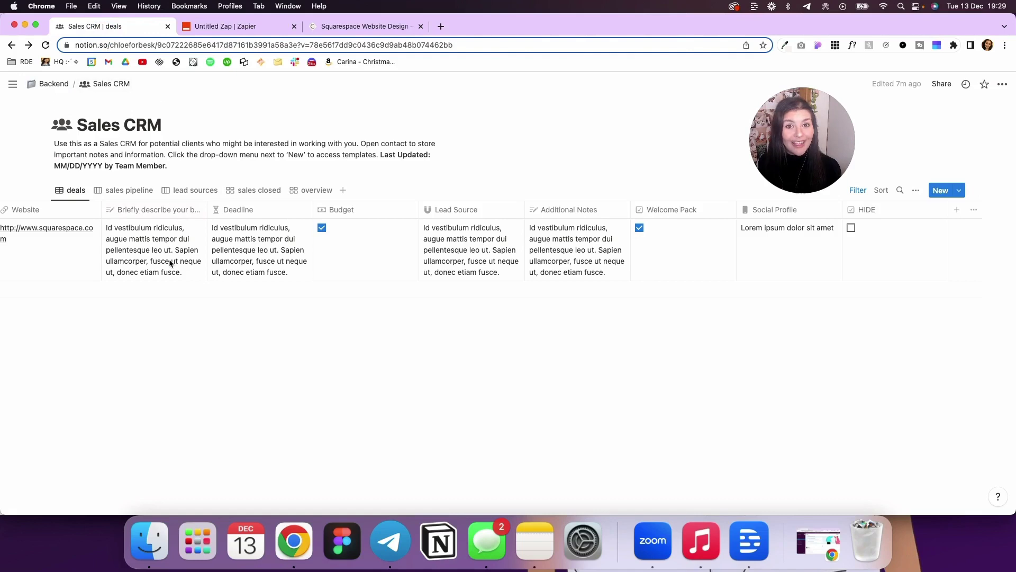
{"action": "scroll", "coordinate": [170, 259], "scroll_direction": "left", "scroll_amount": 20}
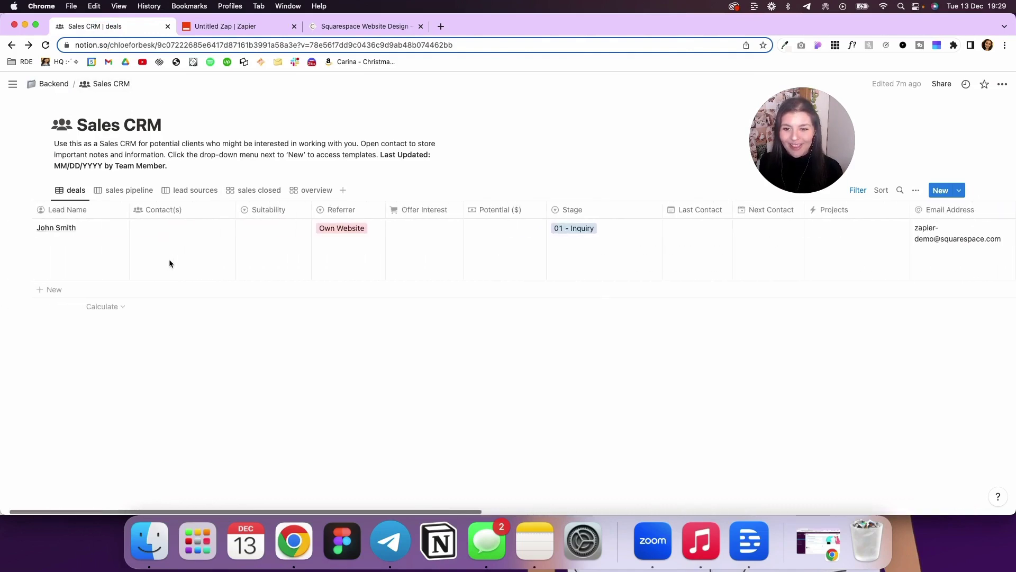
{"action": "scroll", "coordinate": [170, 263], "scroll_direction": "left", "scroll_amount": 2}
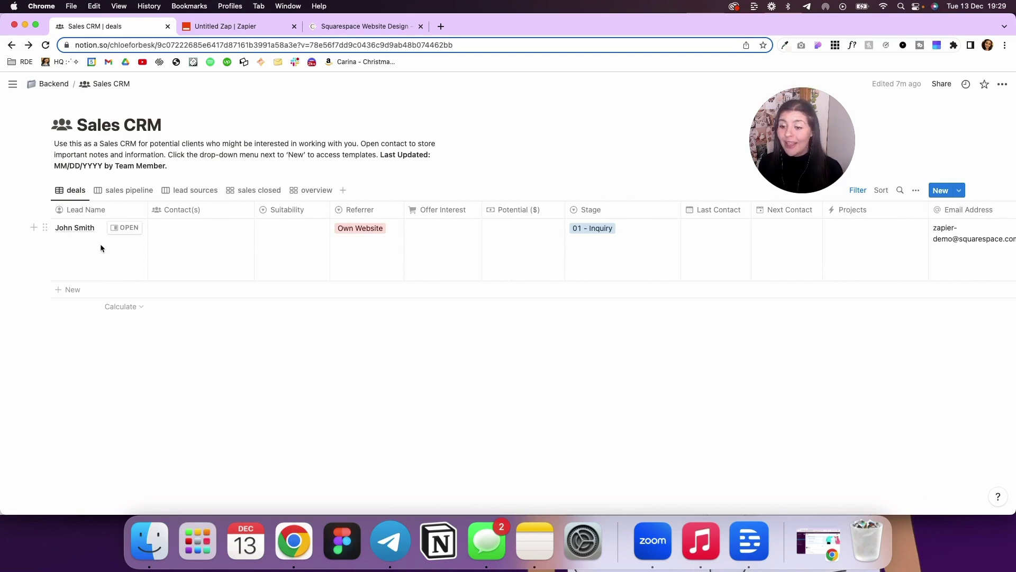
{"action": "scroll", "coordinate": [560, 256], "scroll_direction": "right", "scroll_amount": 10}
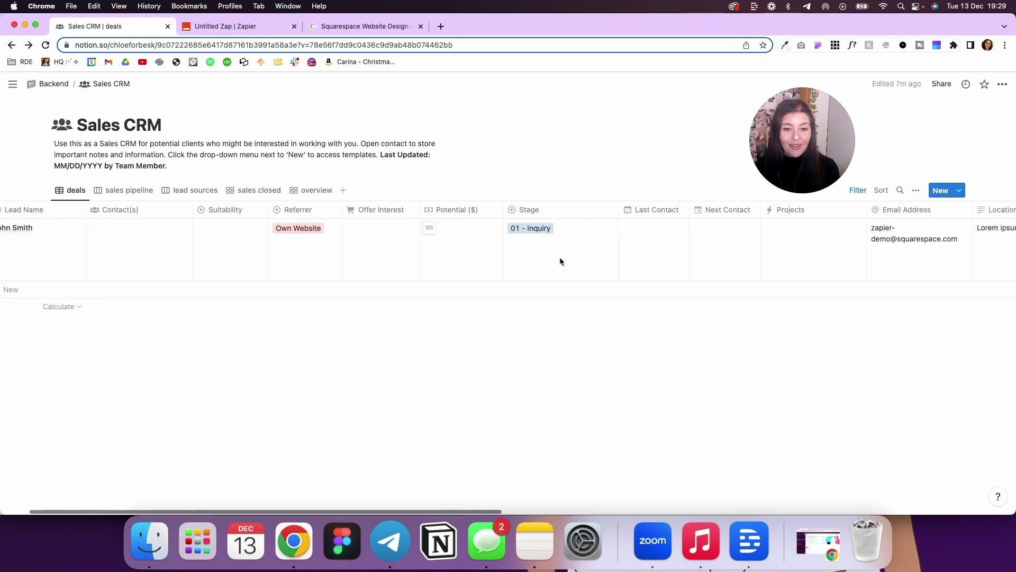
{"action": "scroll", "coordinate": [773, 269], "scroll_direction": "right", "scroll_amount": 10}
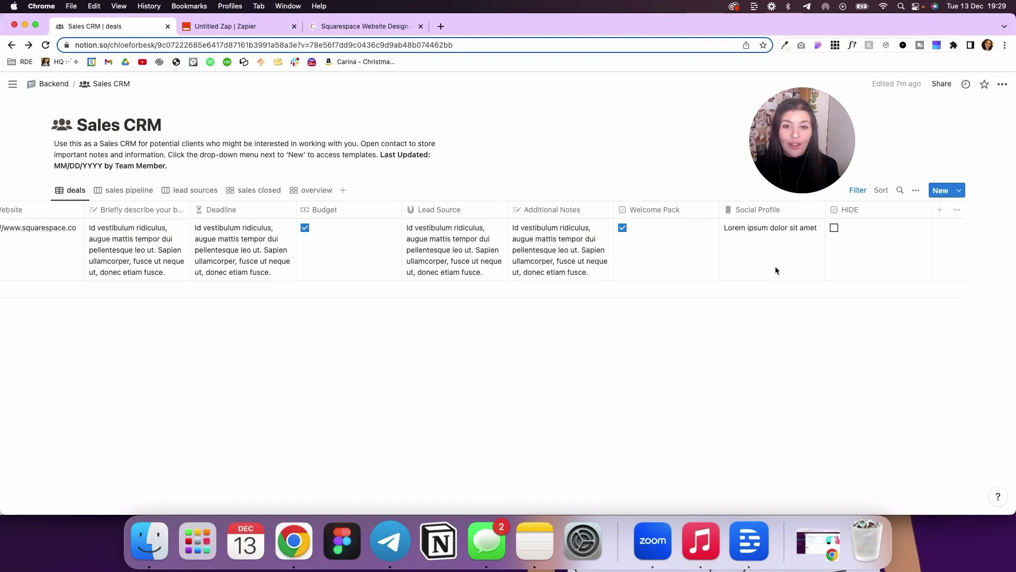
- Switch back to the published Zap in Zapier
{"action": "left_click", "coordinate": [233, 26]}
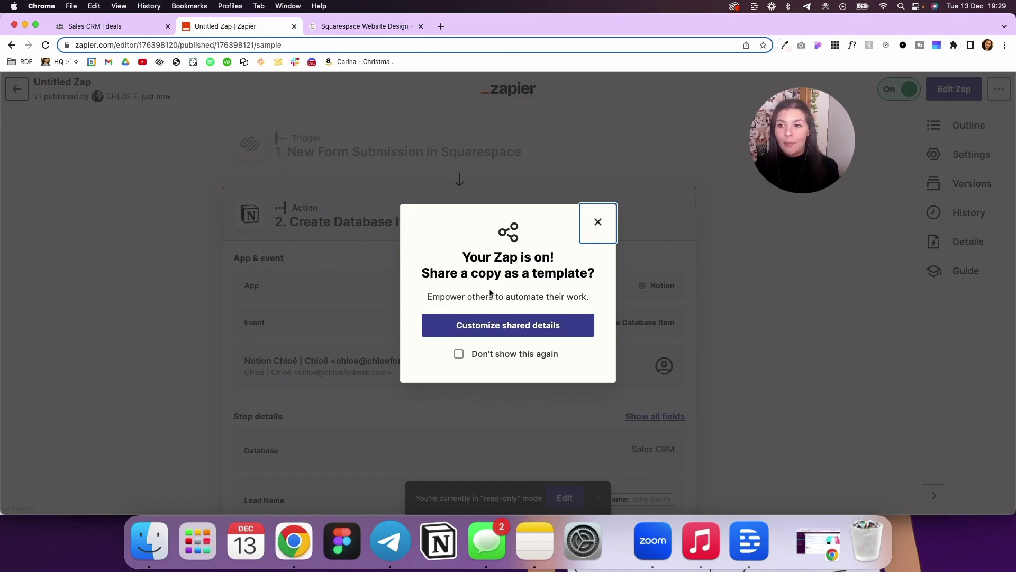
{"action": "key", "text": "ctrl+shift+Tab"}
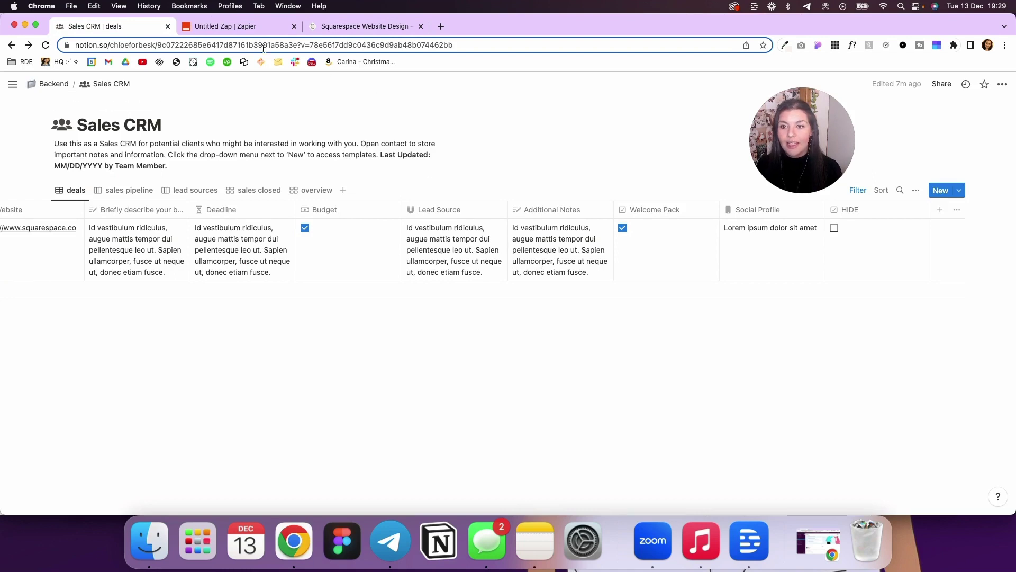
{"action": "left_click", "coordinate": [238, 26]}
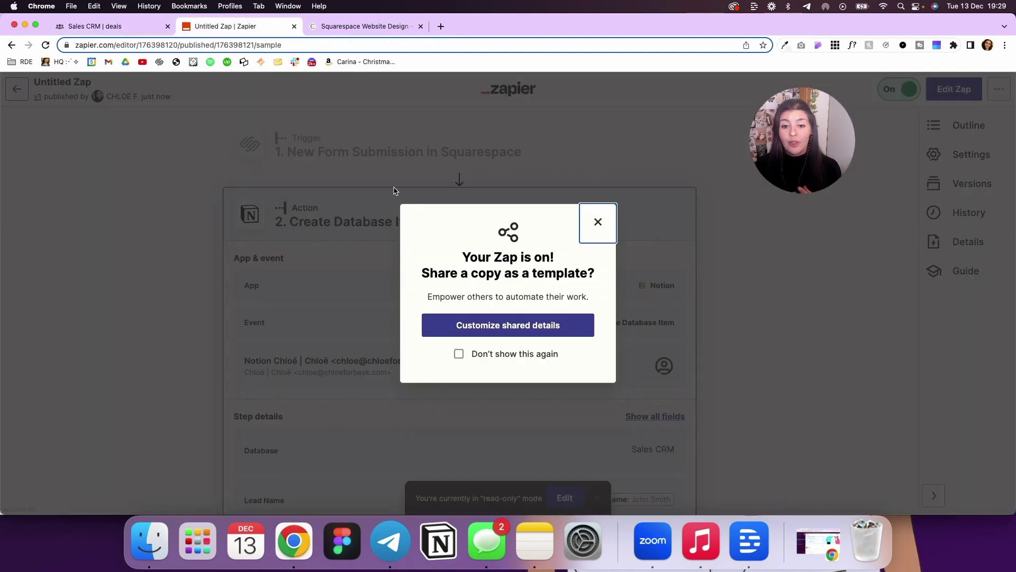